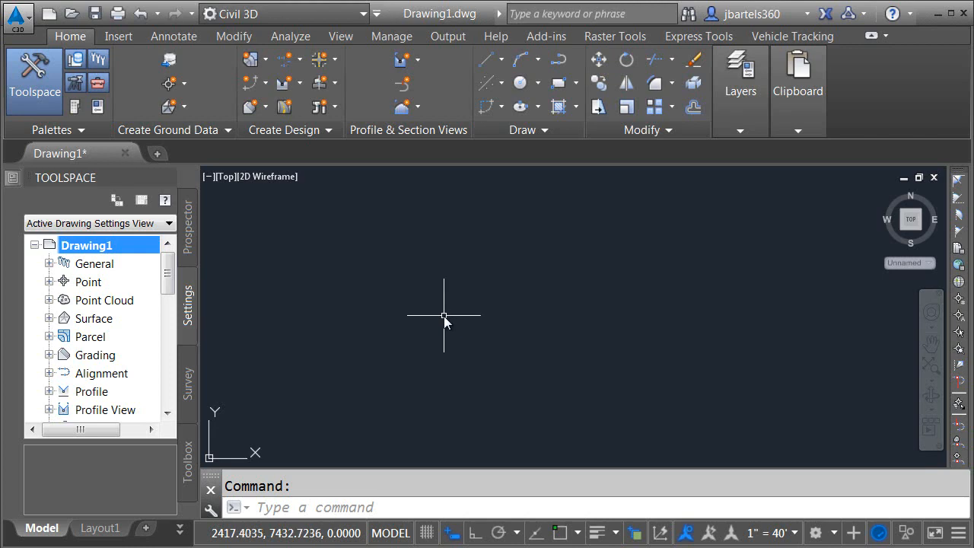
Review the length, angle and insertion scale units in the Drawing Units dialog, then close it without changes
click(17, 21)
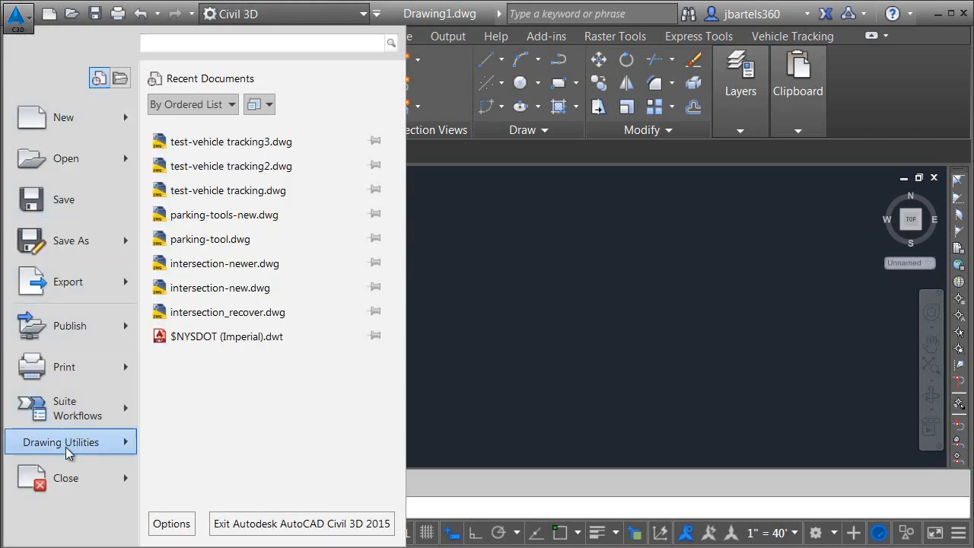
mouse_move(66, 442)
click(200, 275)
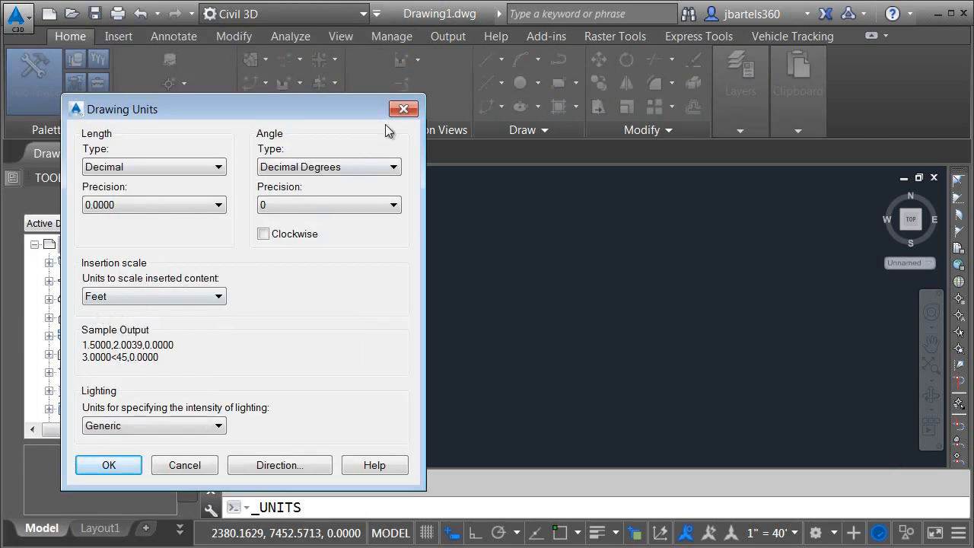
click(403, 109)
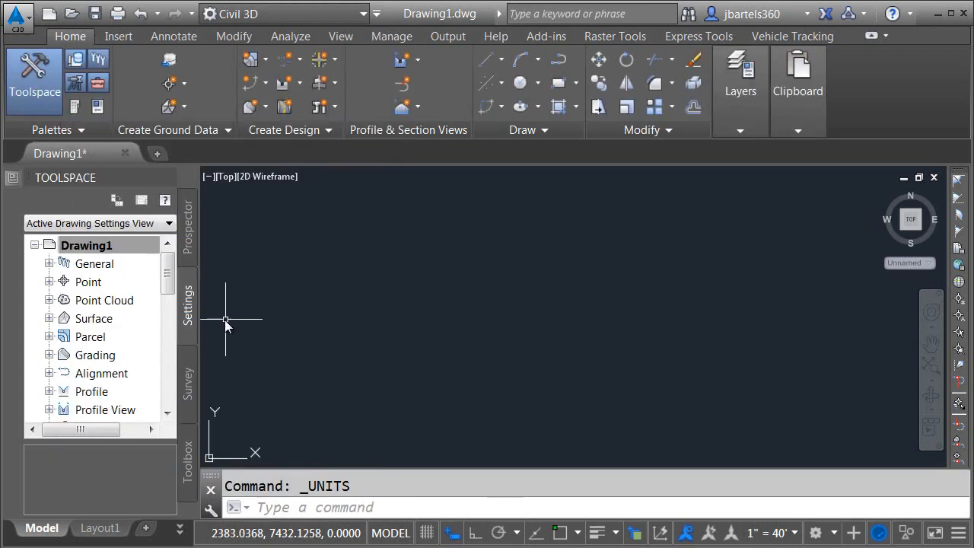
Check the units and zone in the Drawing Settings of Drawing1 and close them without changes
right_click(84, 249)
click(128, 255)
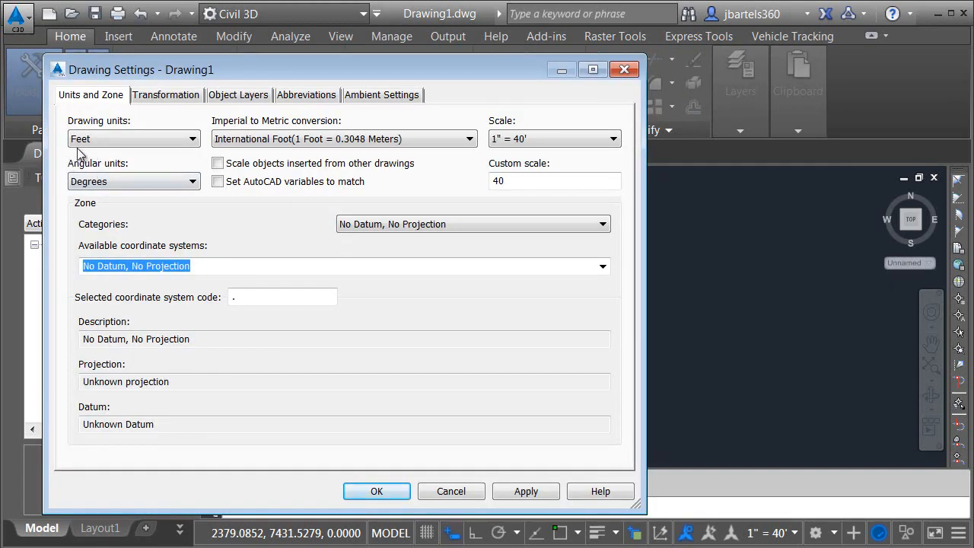
click(624, 70)
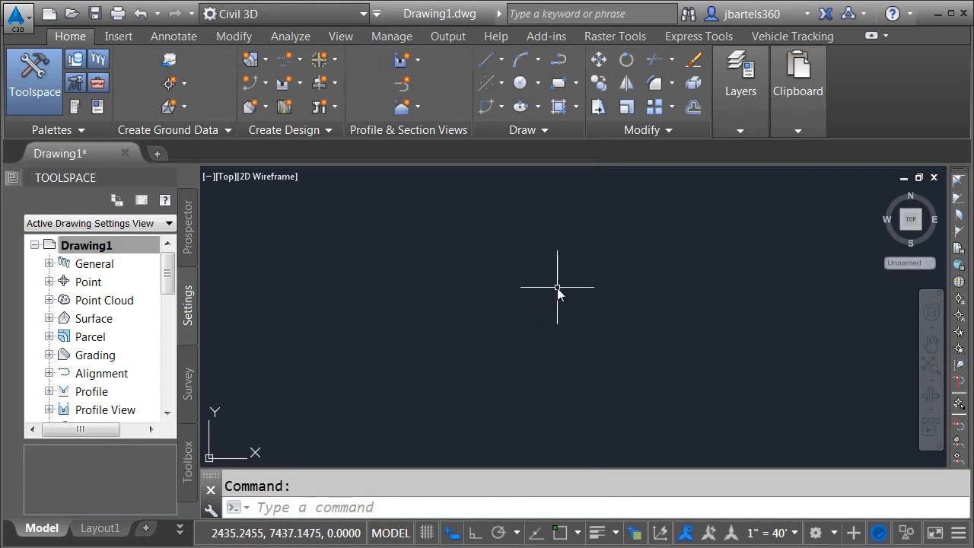
Go through the Vehicle Tracking settings wizard, keeping its proposed values, and make the settings the default for this and all future sessions
click(780, 37)
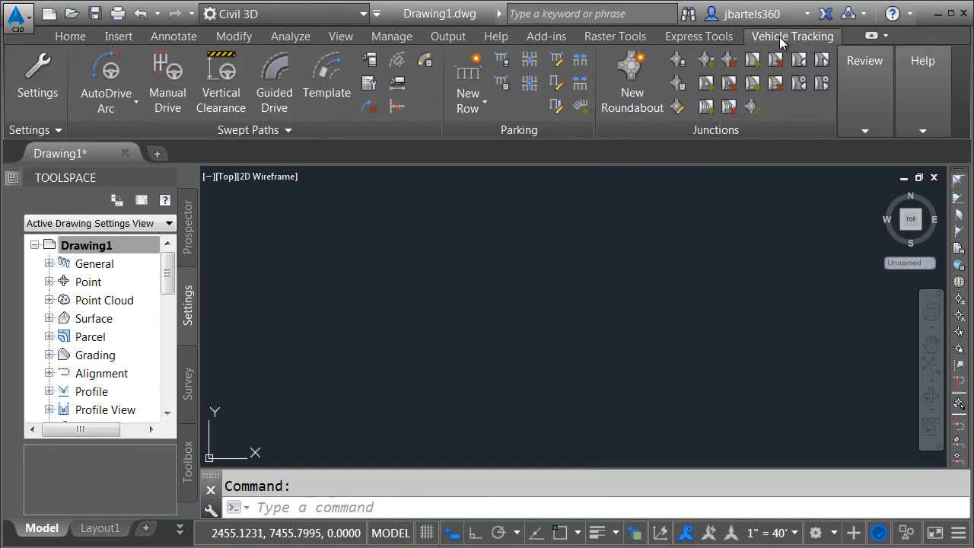
click(32, 72)
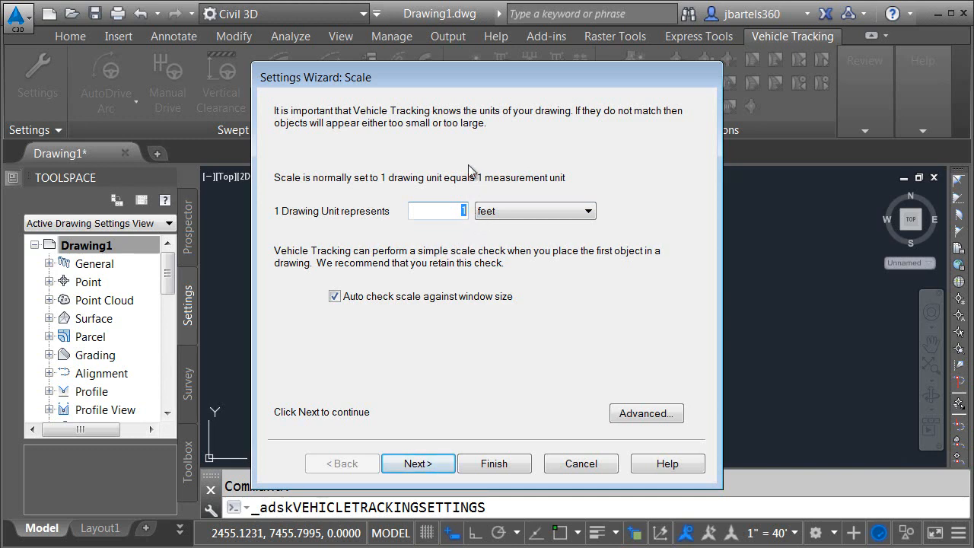
click(439, 463)
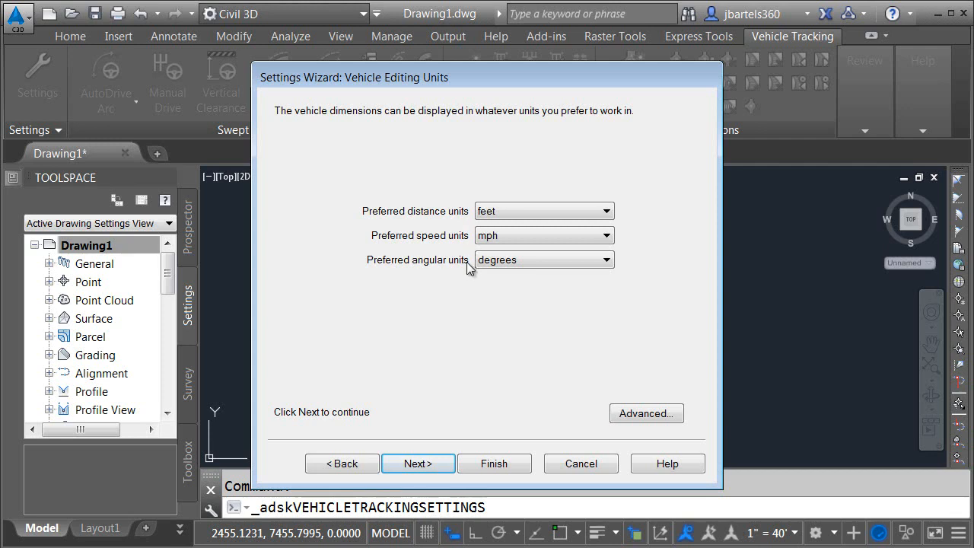
click(439, 466)
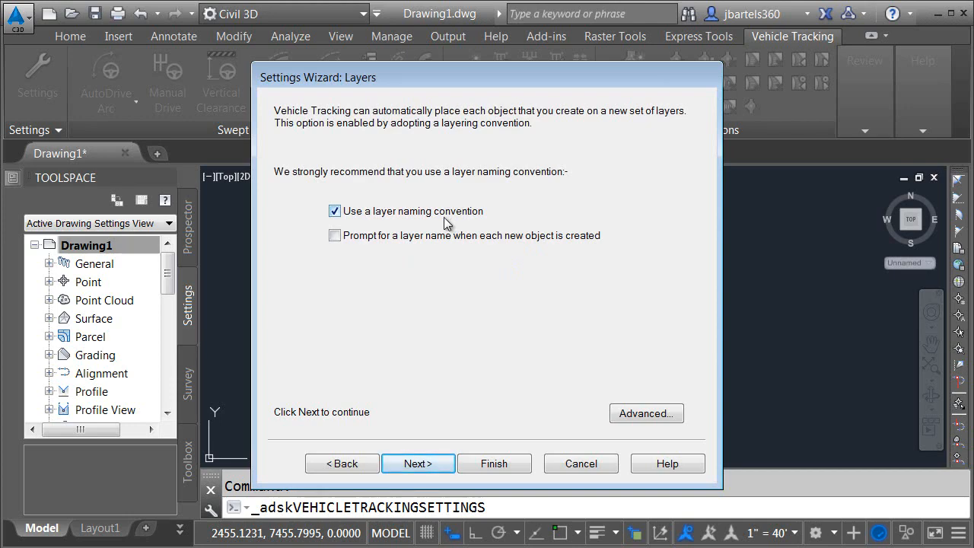
click(417, 464)
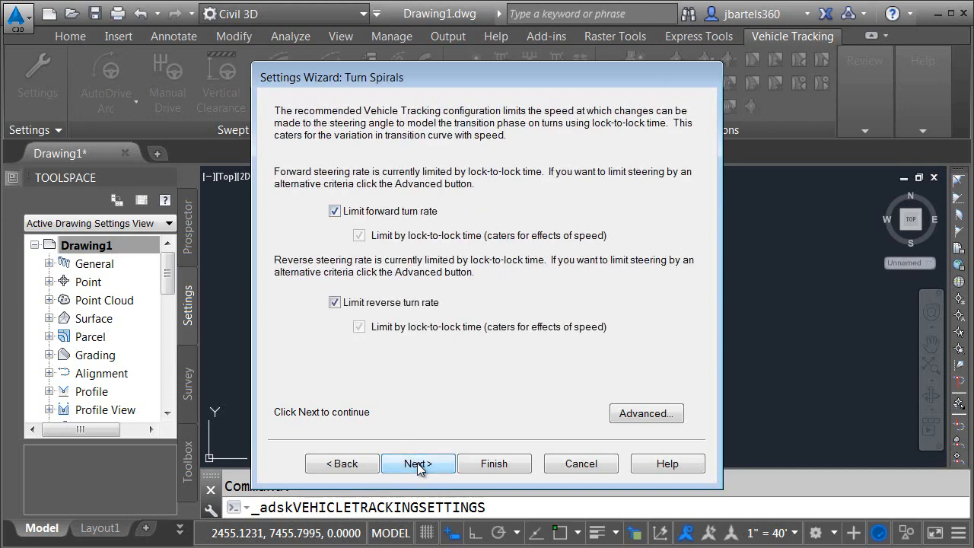
click(417, 464)
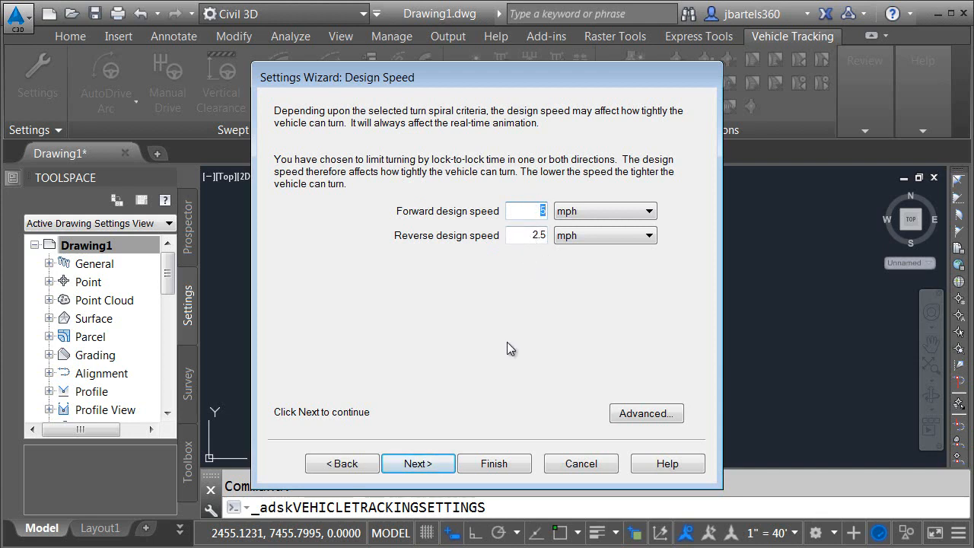
click(441, 464)
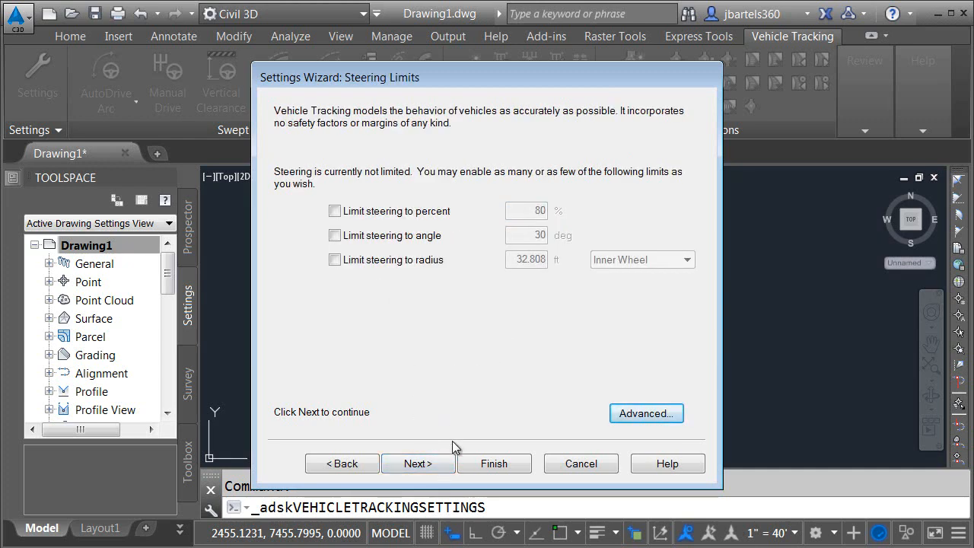
click(434, 463)
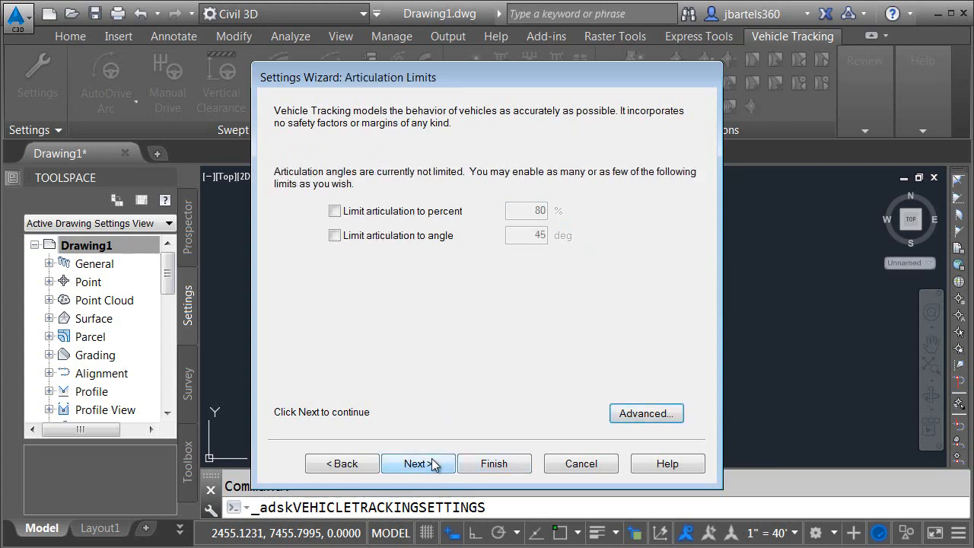
click(434, 465)
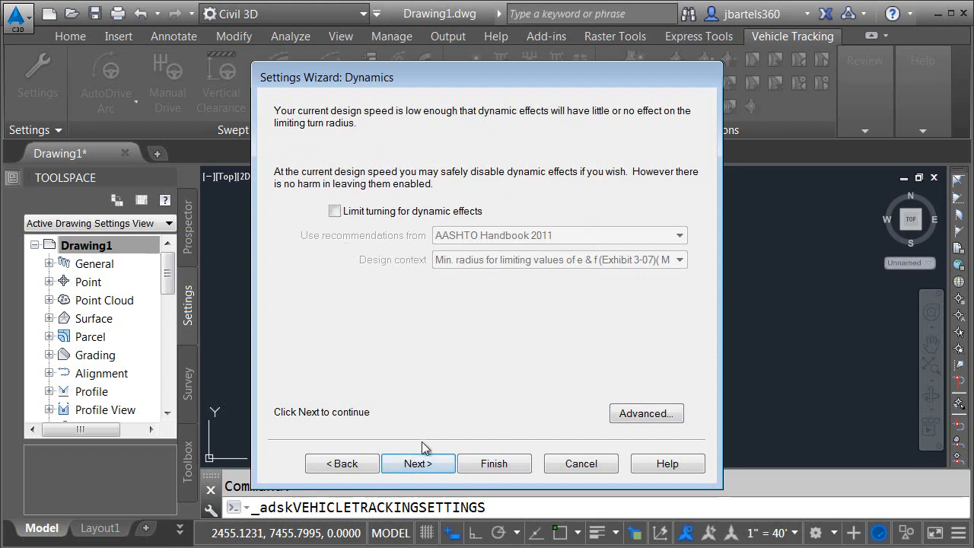
click(430, 464)
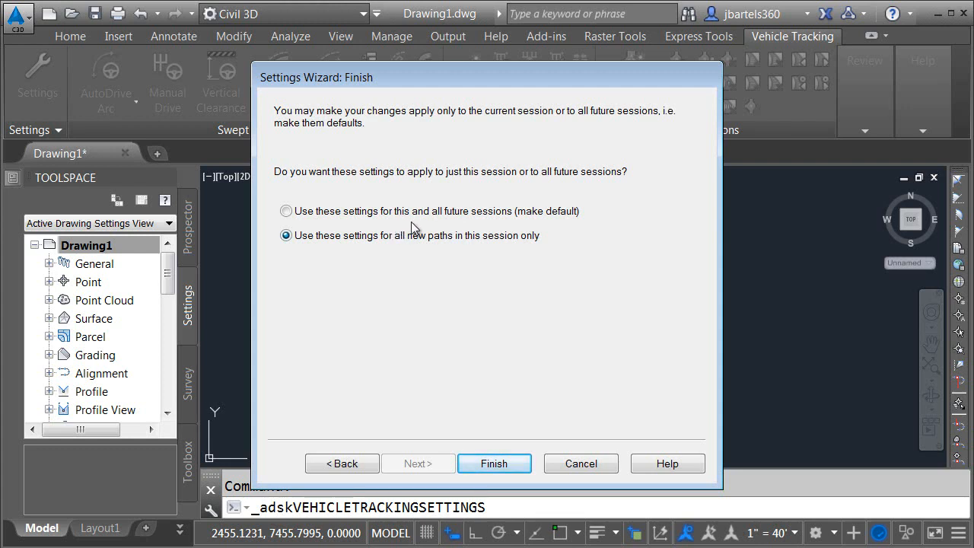
click(286, 212)
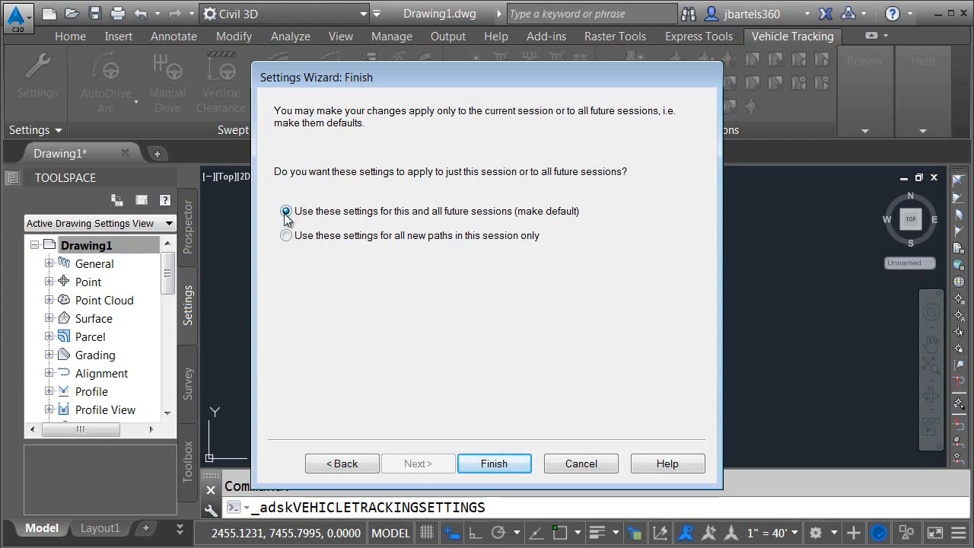
click(492, 465)
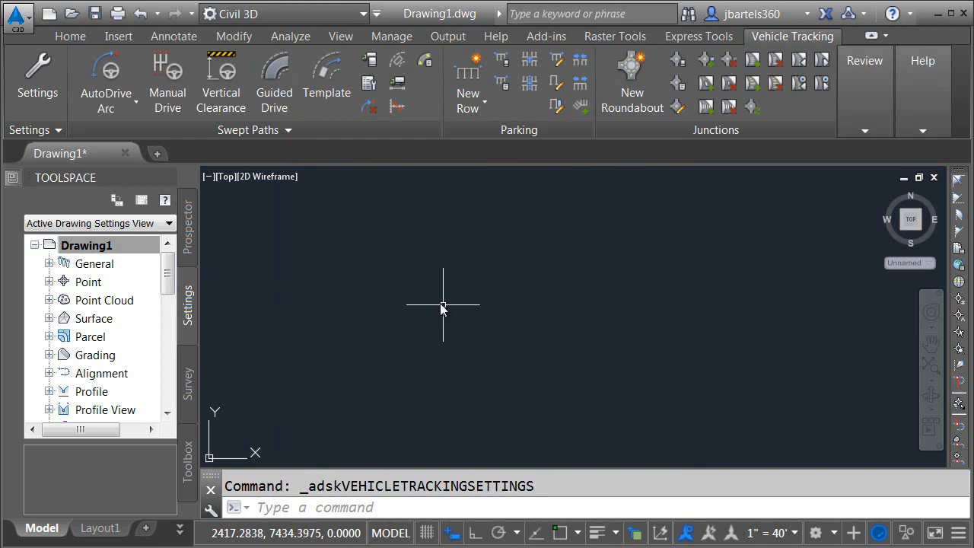
Open the Vehicle Library Explorer and turn its Vehicle Diagram window off and back on
click(369, 59)
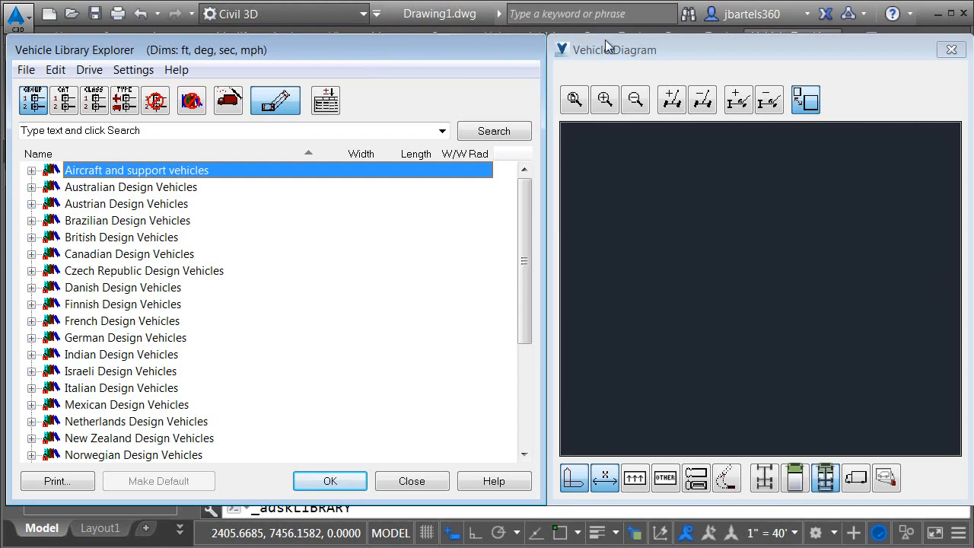
mouse_move(689, 53)
mouse_down()
mouse_move(575, 83)
mouse_move(494, 128)
mouse_move(615, 61)
mouse_move(565, 25)
mouse_move(616, 79)
mouse_move(688, 47)
mouse_up()
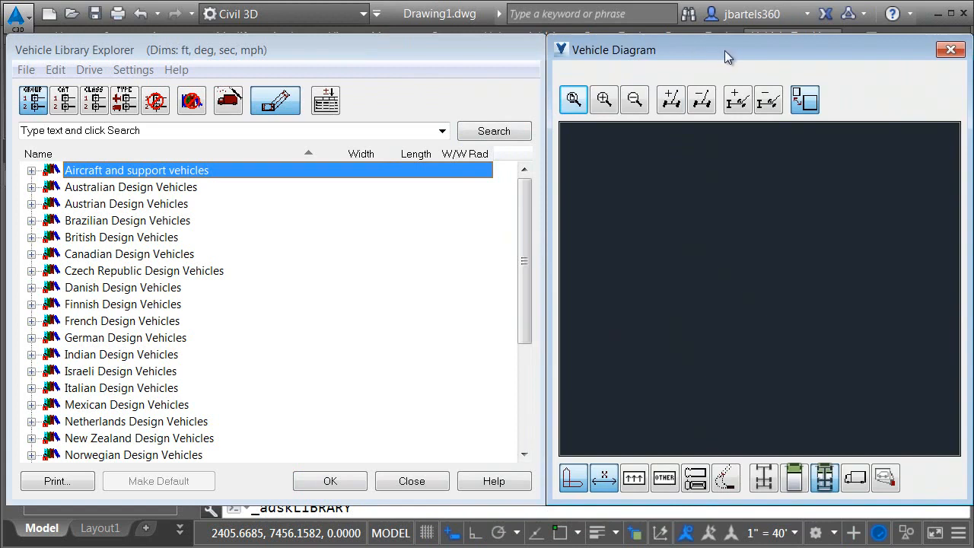
click(949, 50)
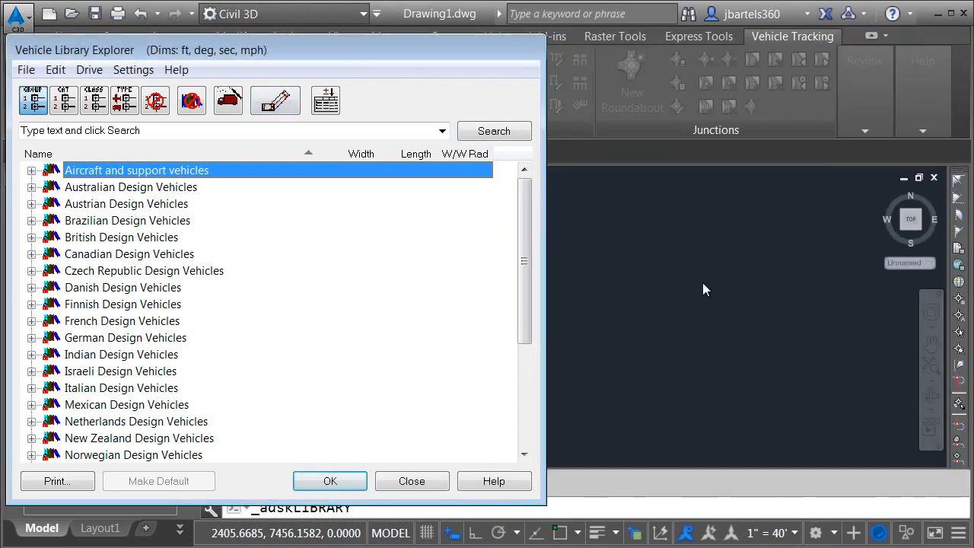
click(277, 105)
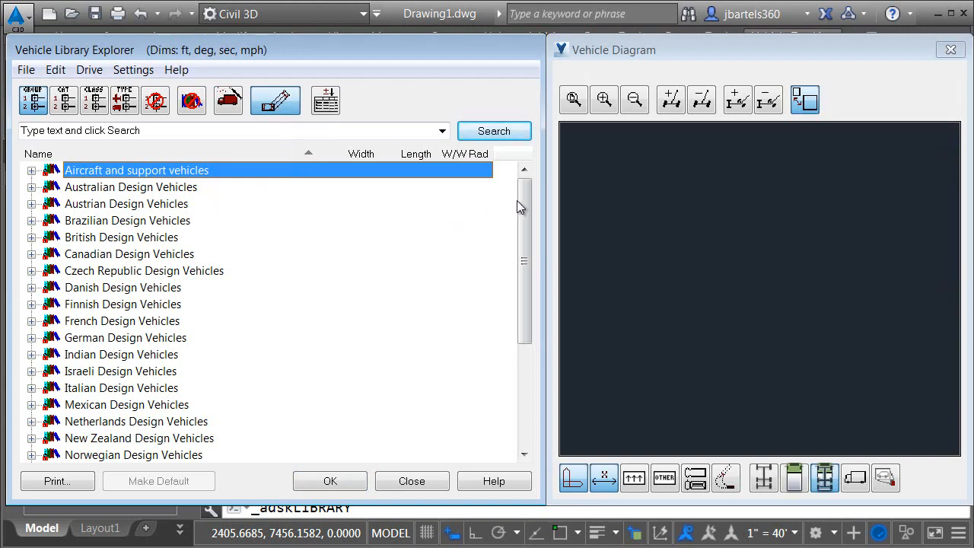
Expand US Design Vehicles and State-wide (AASHTO) in the vehicle library to list the AASHTO 2011 (US Customary) vehicles
drag(527, 206, 524, 289)
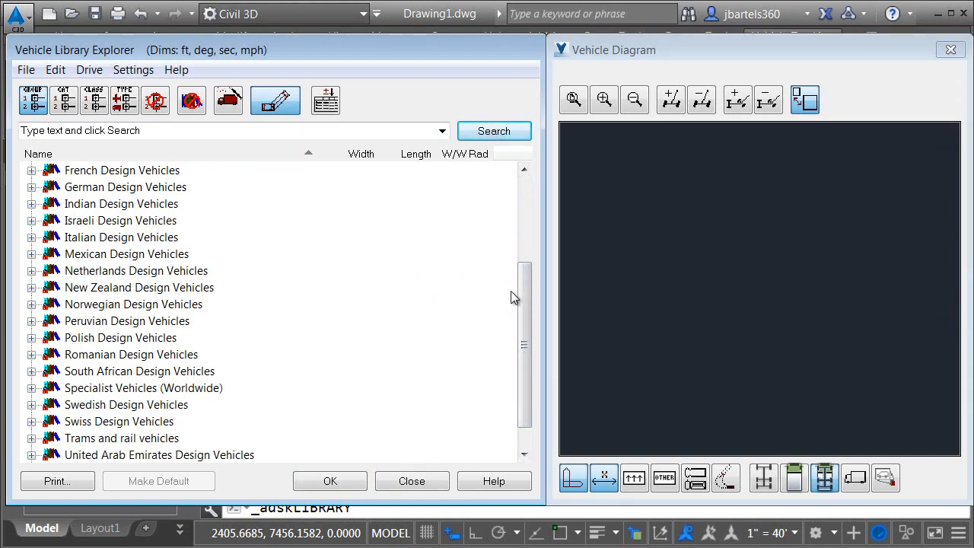
drag(531, 300, 530, 329)
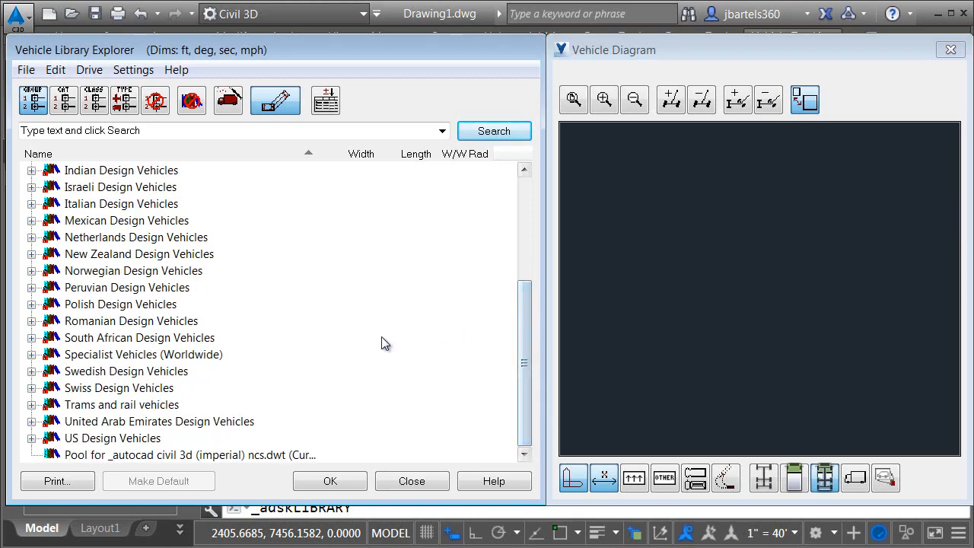
click(31, 438)
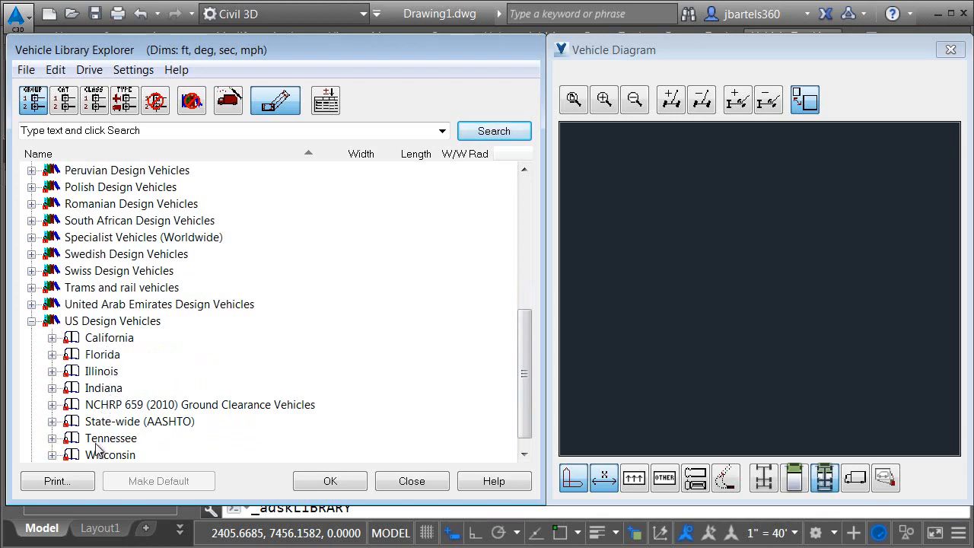
click(52, 421)
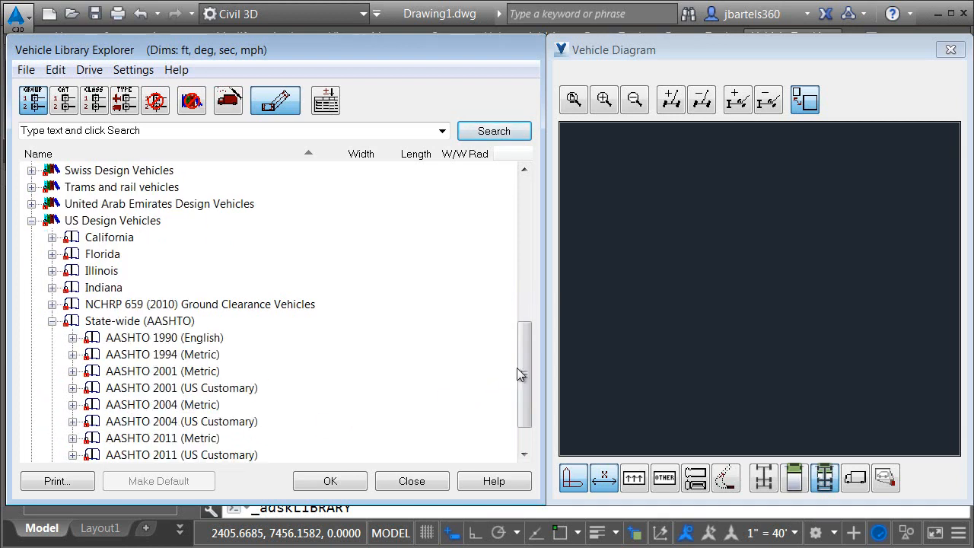
scroll(516, 367, down, 1)
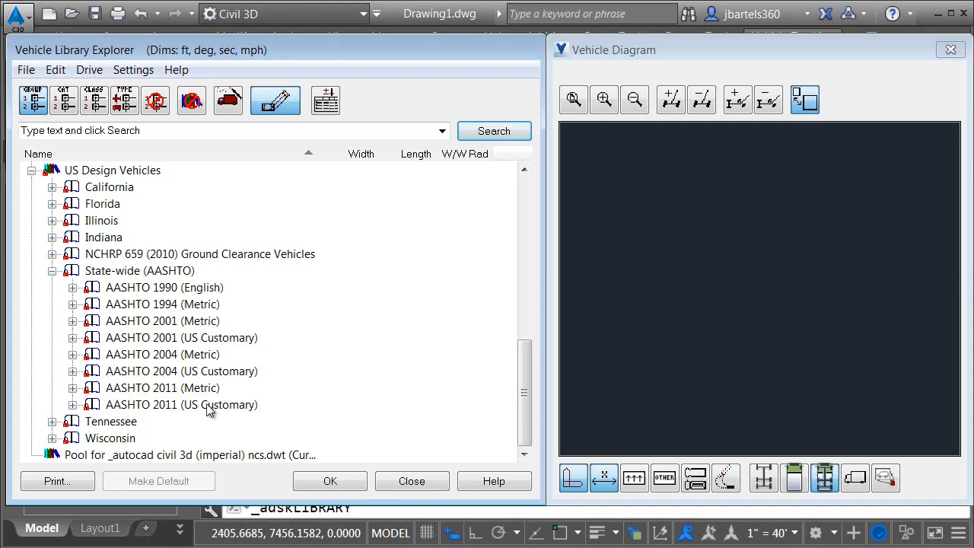
click(72, 404)
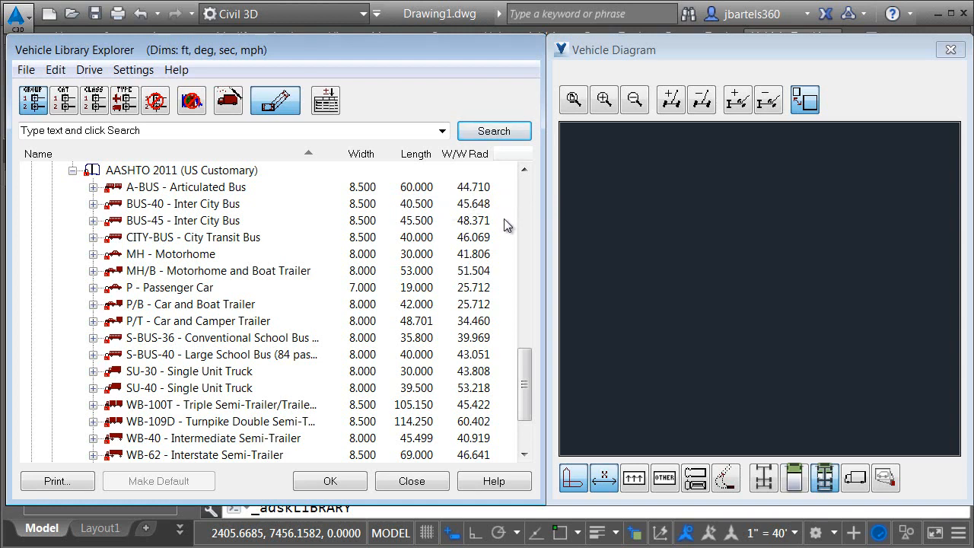
Add Curb to Curb Turning Radius to the library's displayed columns, placed after Wall to Wall Turning Radius, and return to the AASHTO 2011 vehicles
click(326, 102)
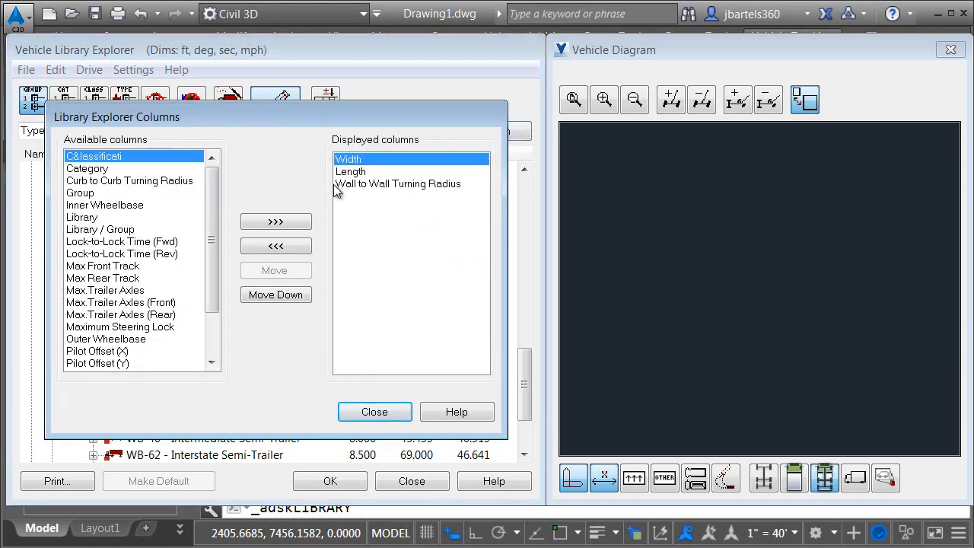
click(127, 182)
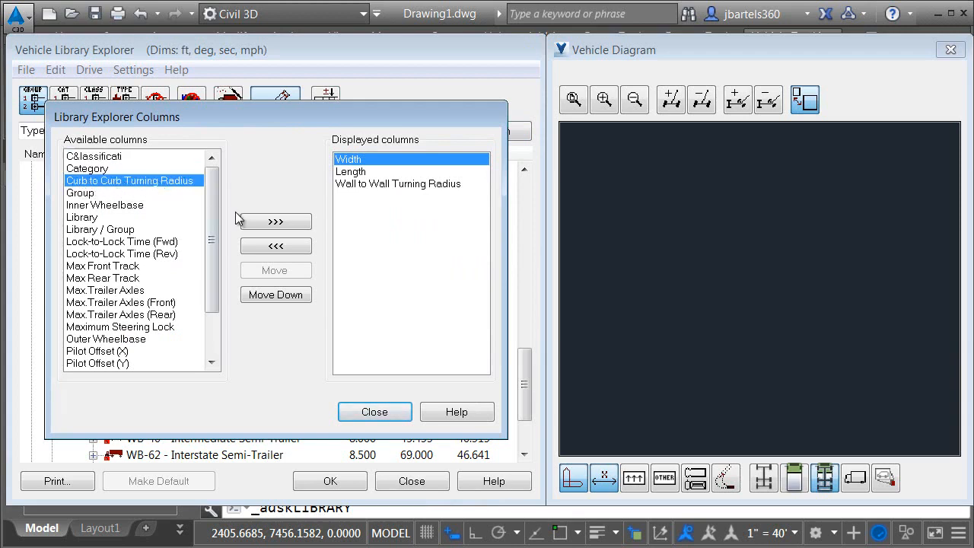
click(275, 224)
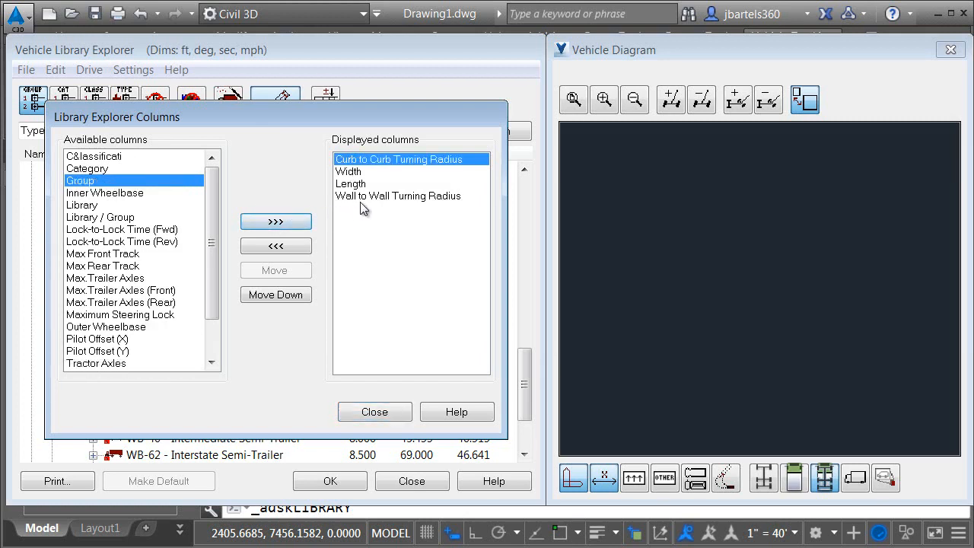
click(285, 299)
click(286, 299)
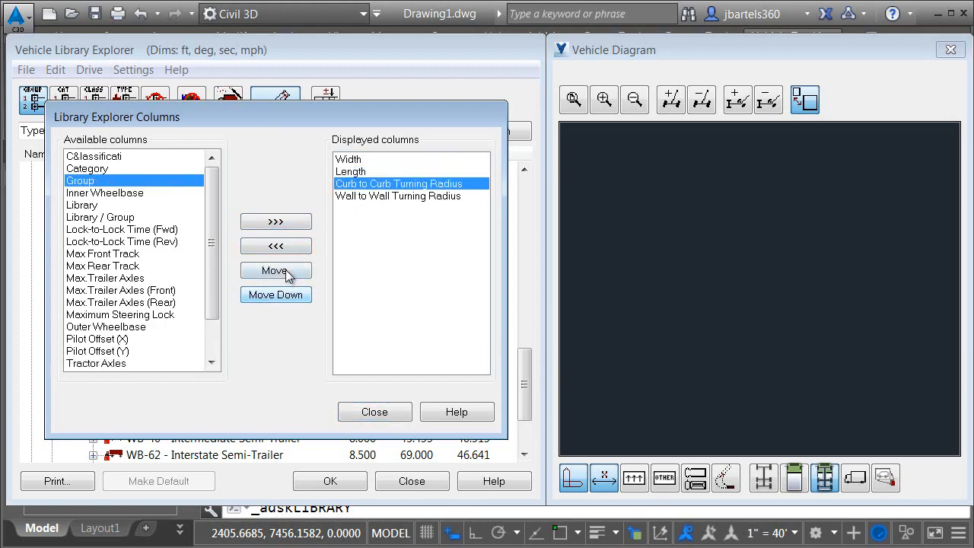
click(287, 274)
click(287, 274)
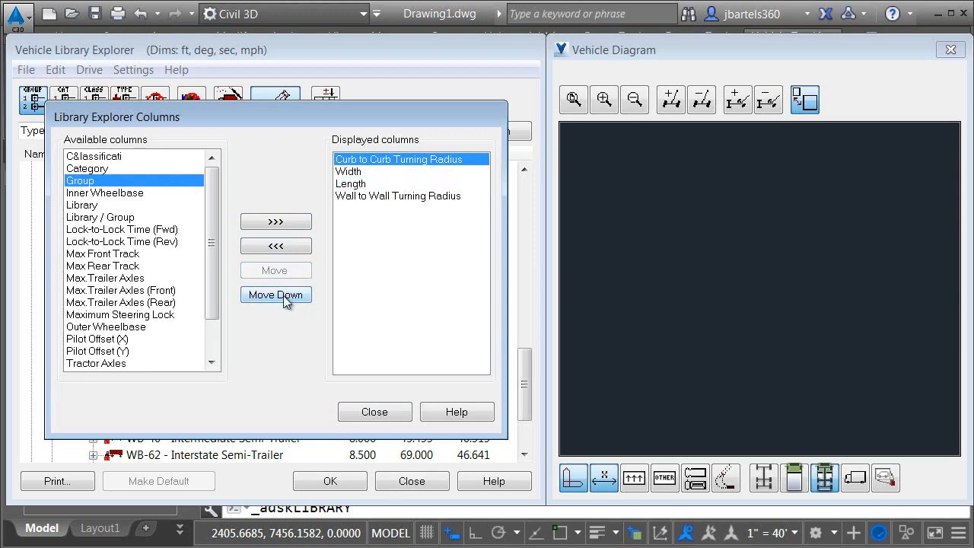
click(283, 297)
click(283, 297)
click(283, 296)
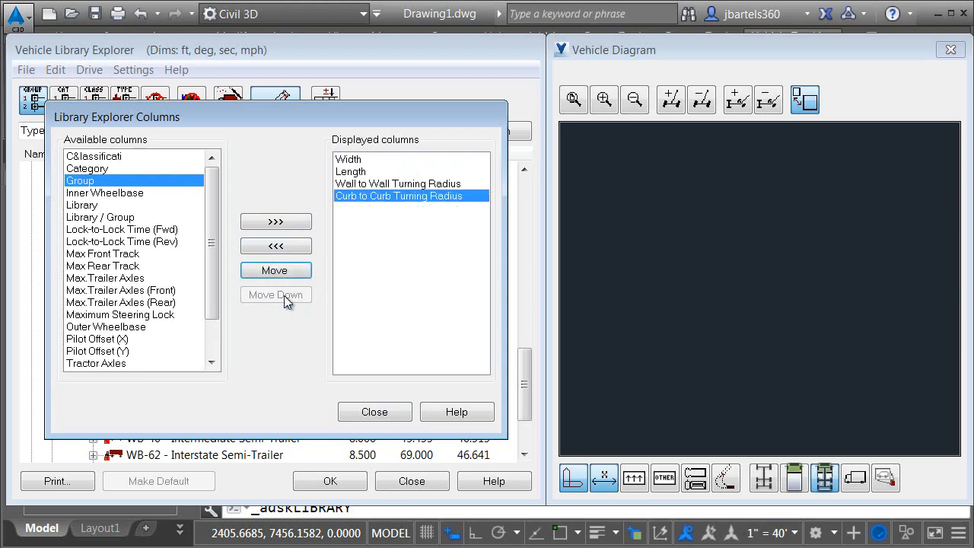
click(369, 410)
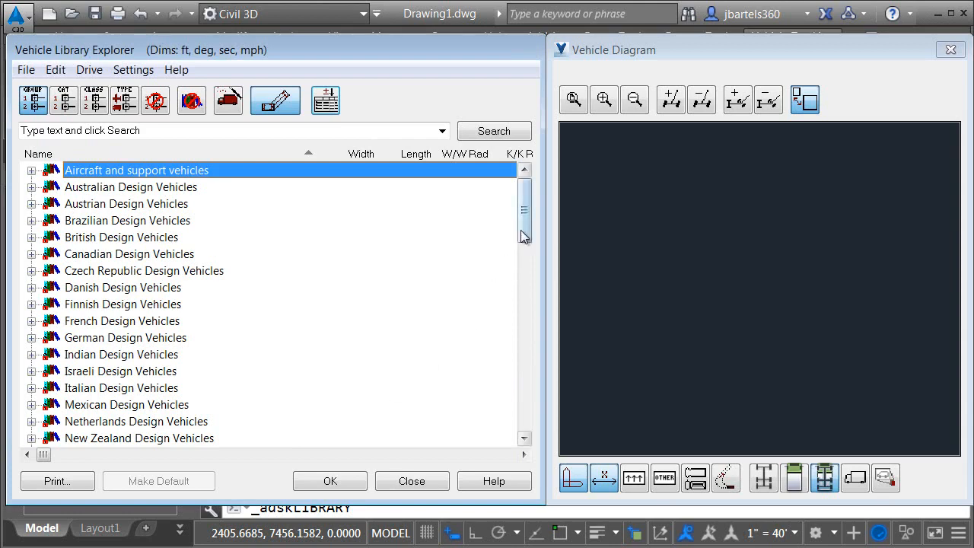
drag(524, 225, 537, 421)
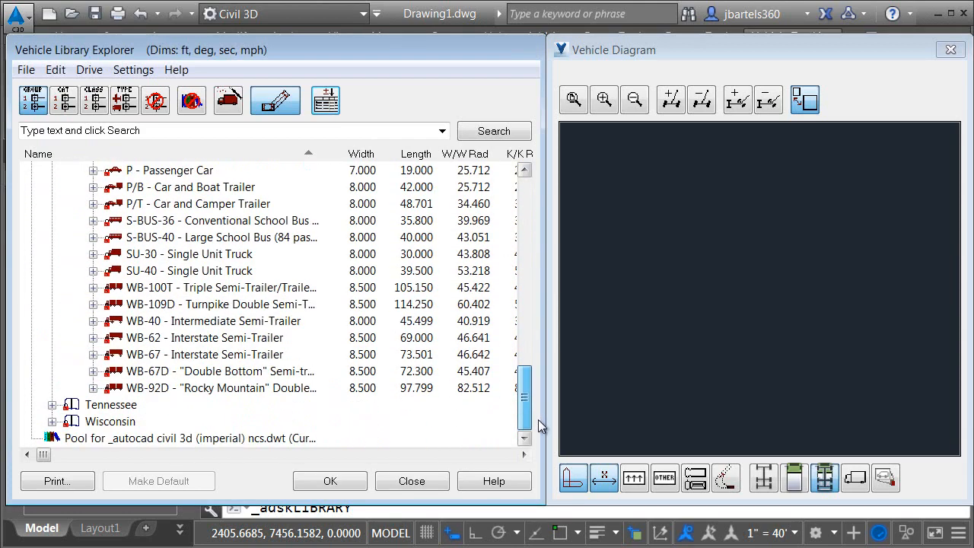
Remove Curb to Curb Turning Radius from the vehicle library's displayed columns
drag(43, 454, 517, 468)
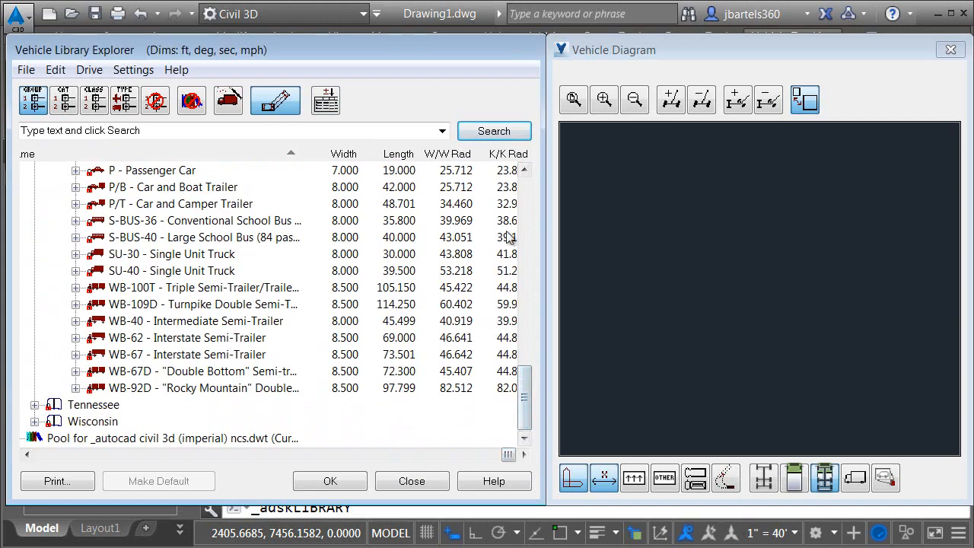
mouse_move(539, 245)
mouse_down()
mouse_move(591, 251)
mouse_move(541, 252)
mouse_up()
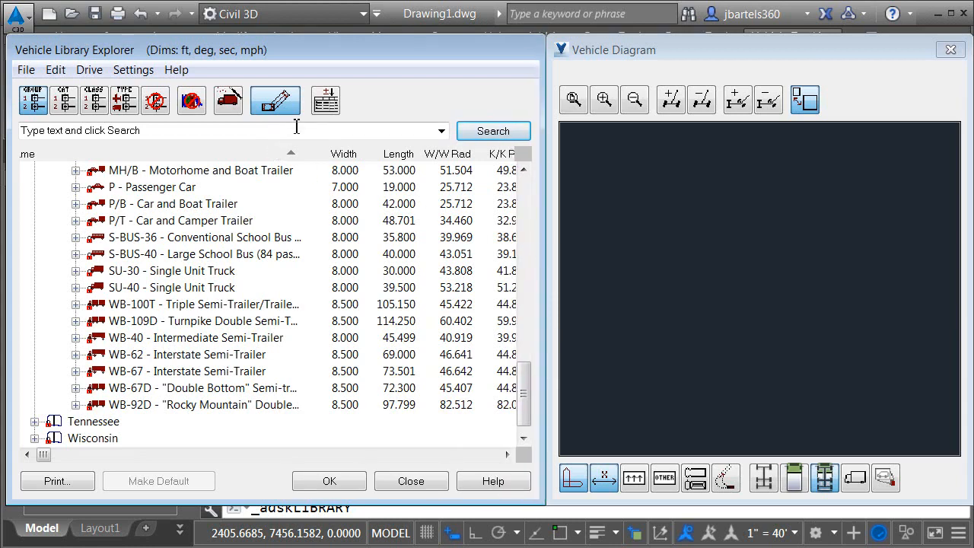
click(328, 101)
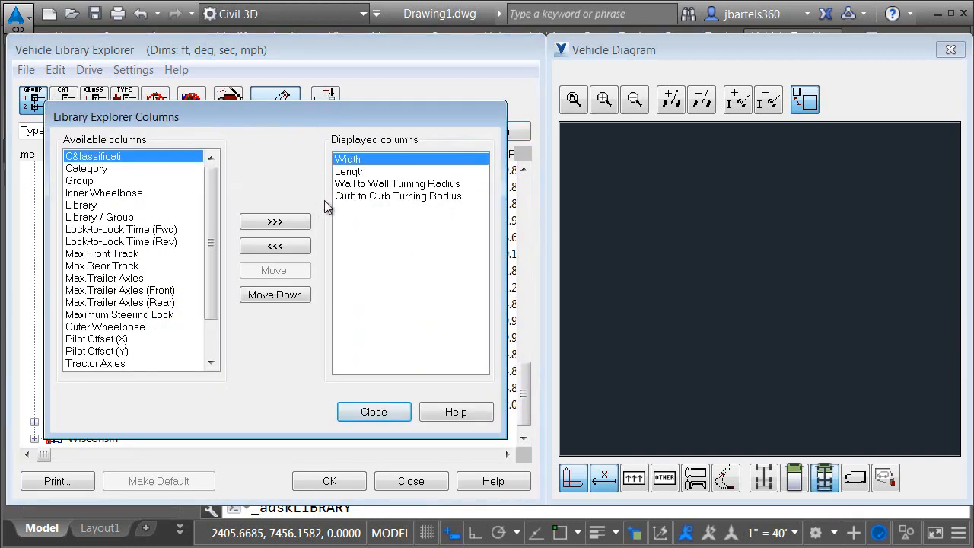
click(355, 199)
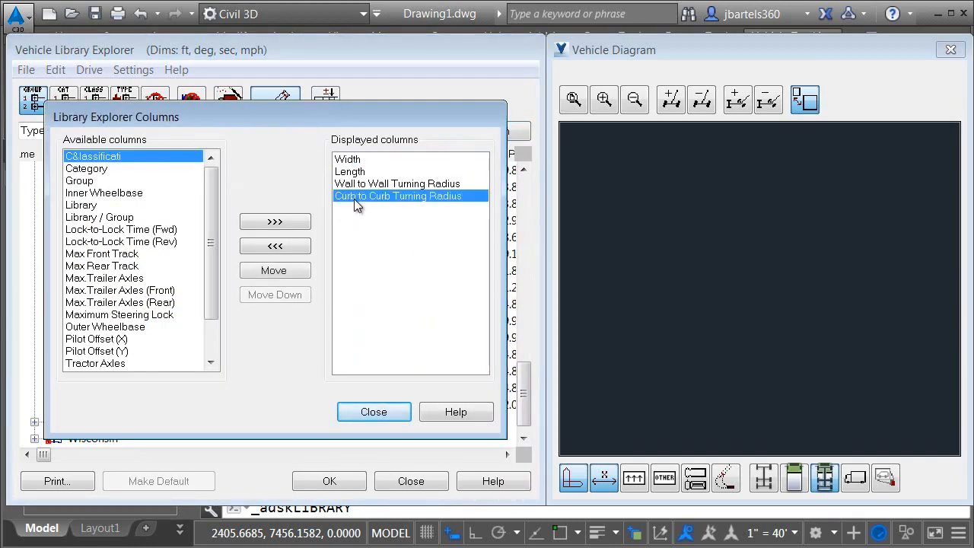
click(275, 245)
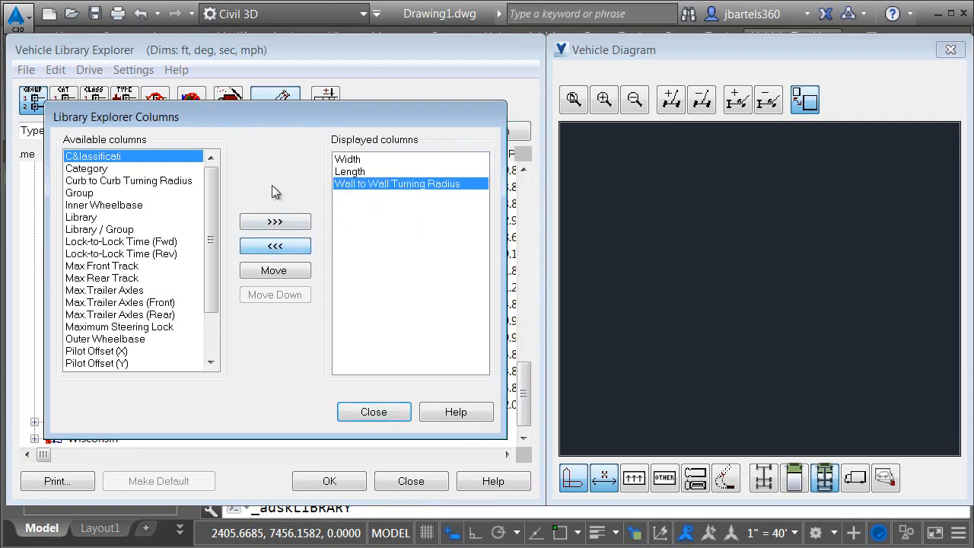
click(361, 413)
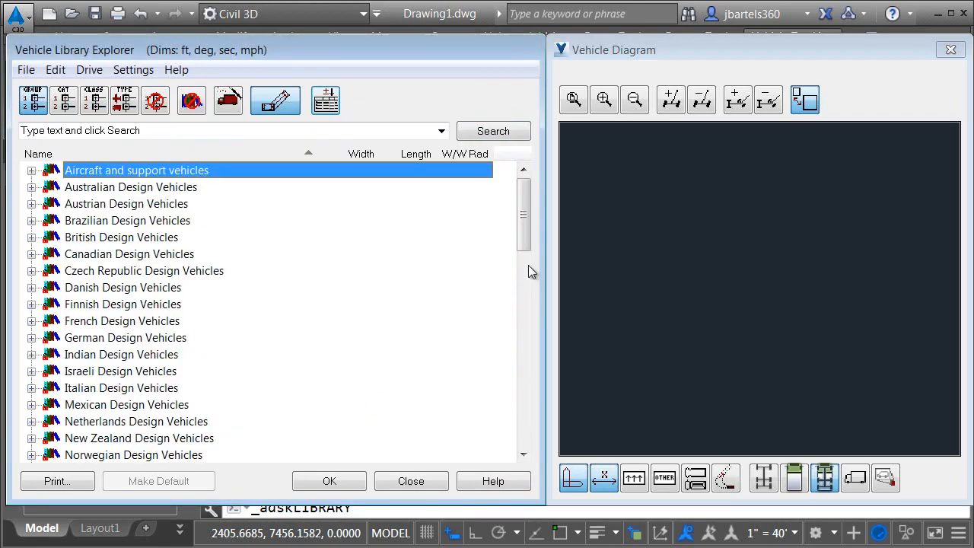
Select WB-40 - Intermediate Semi-Trailer and view its diagram as body only, chassis only and side view, ending on the combined body-and-chassis plan
drag(528, 243, 520, 409)
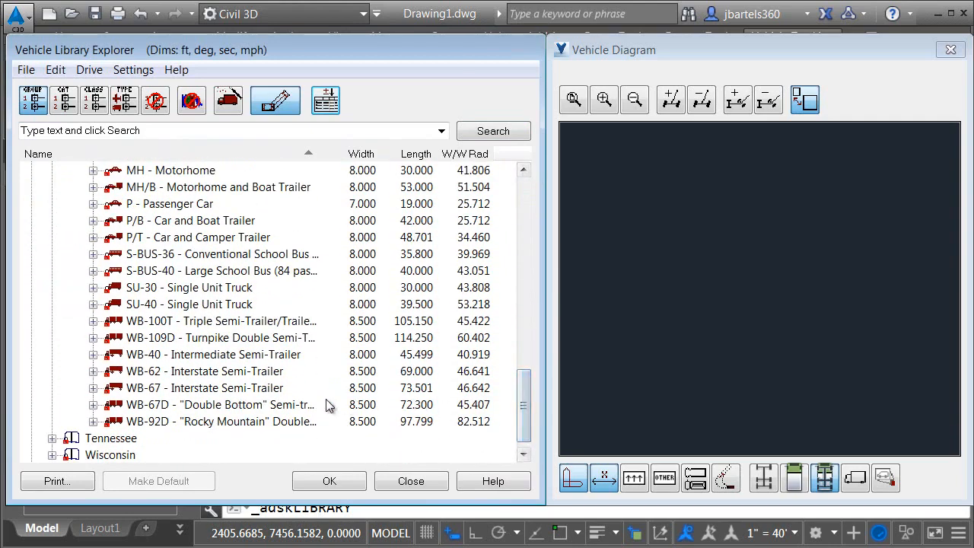
click(204, 360)
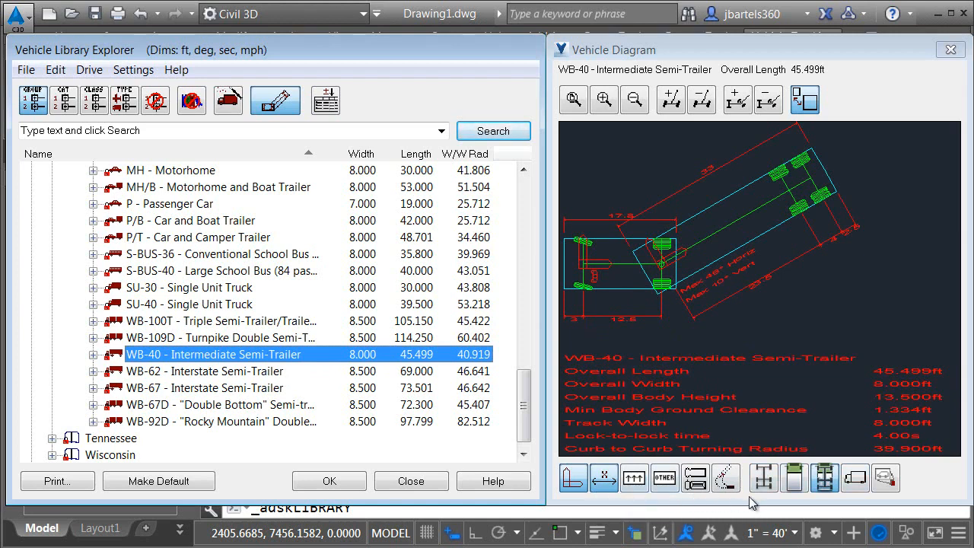
click(796, 480)
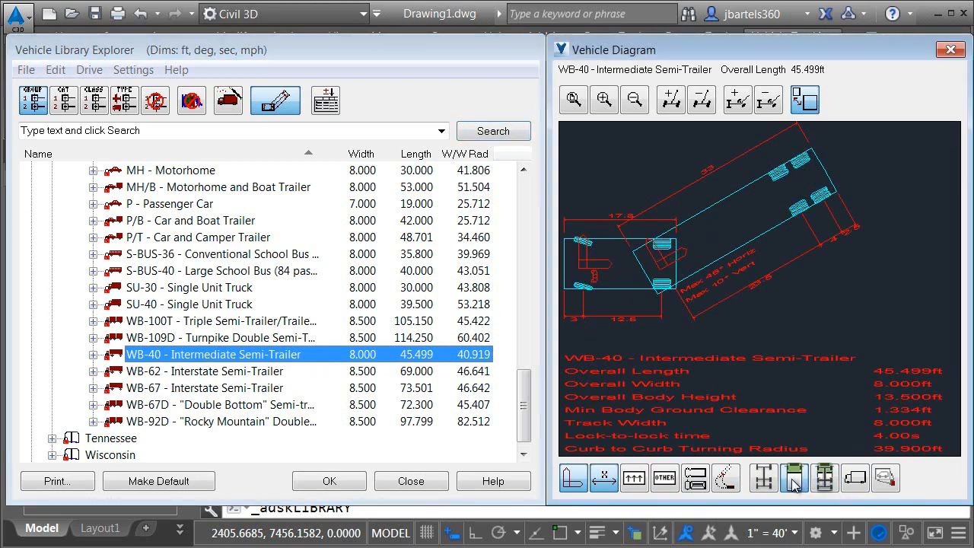
click(761, 482)
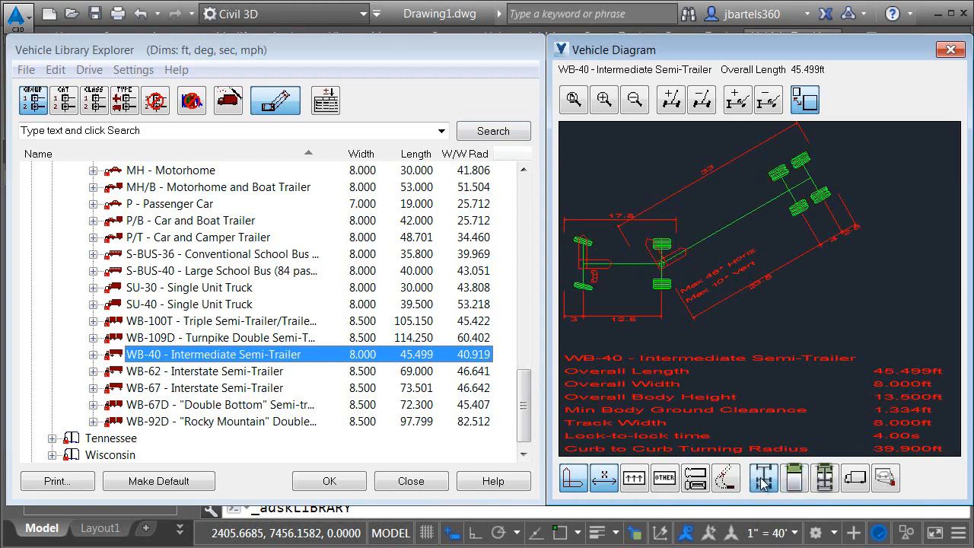
click(855, 480)
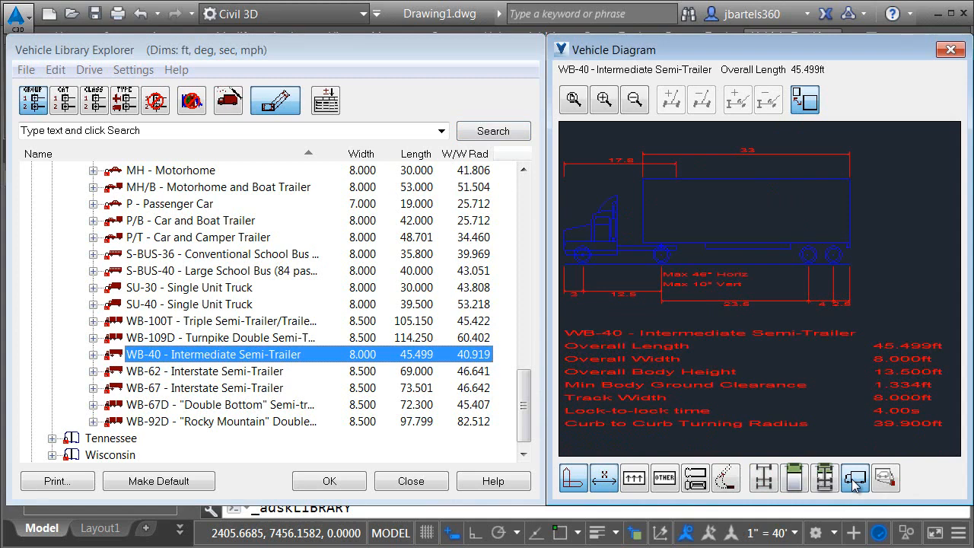
click(825, 483)
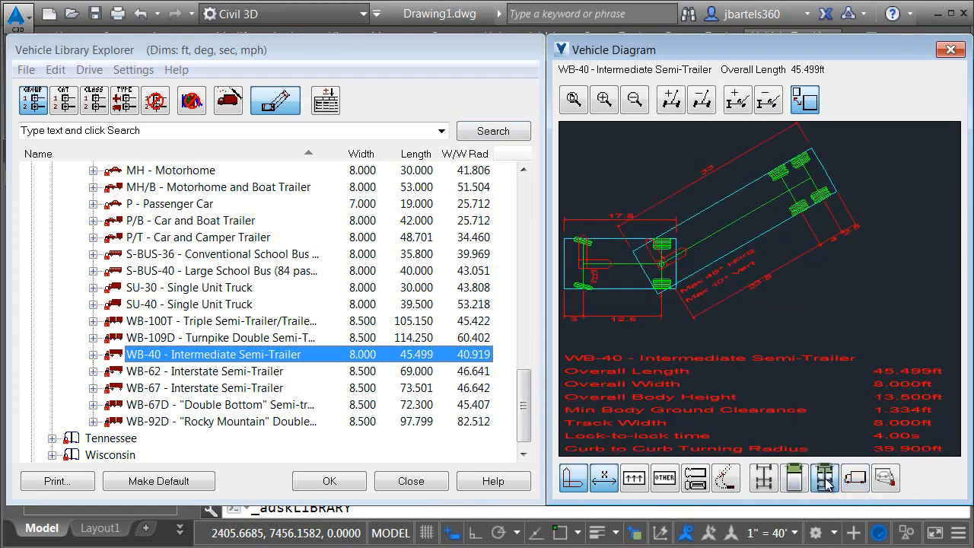
Toggle the turning path display on and off in the WB-40 diagram, leaving it off
click(727, 481)
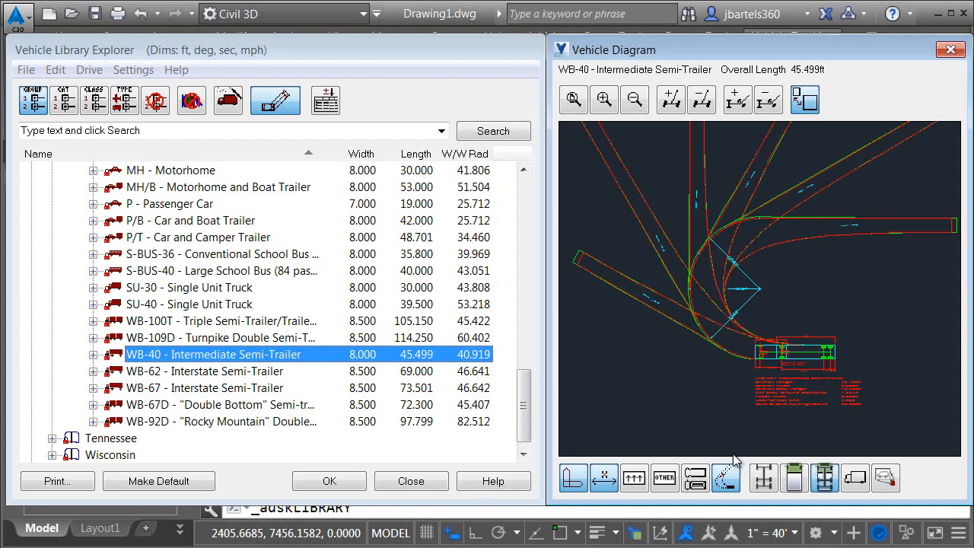
click(725, 479)
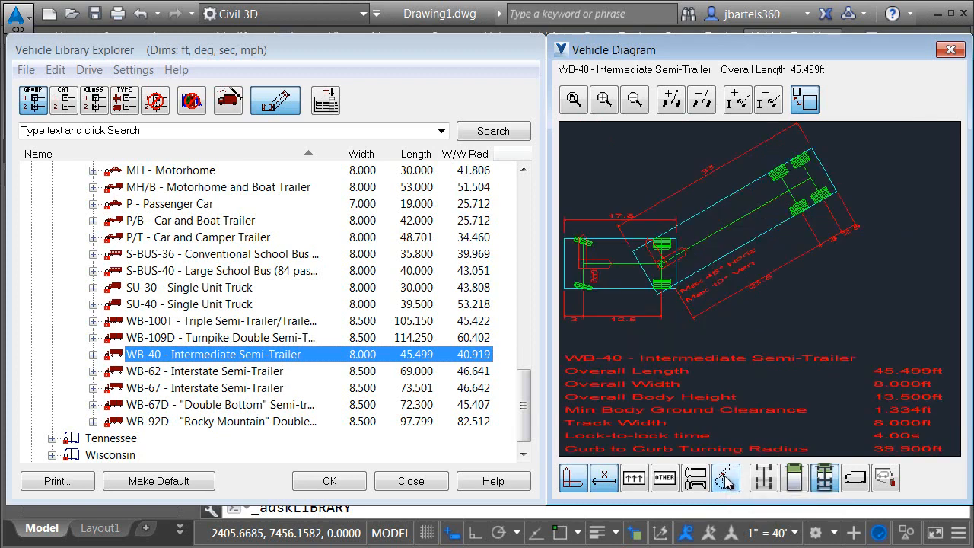
click(726, 479)
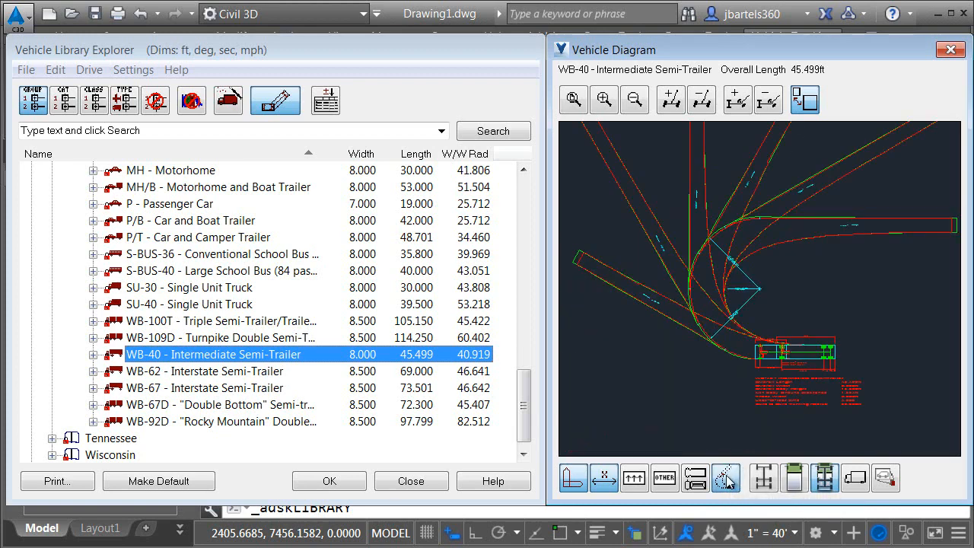
click(726, 479)
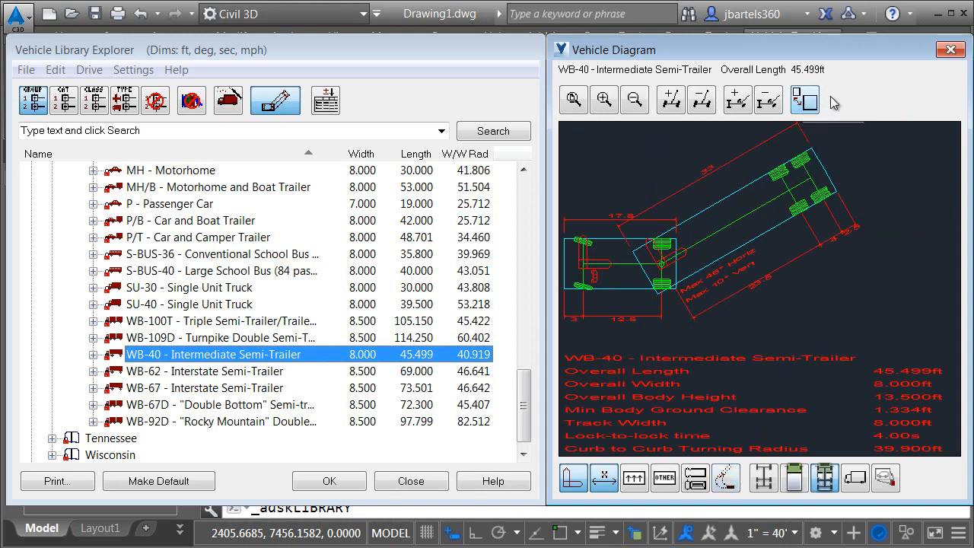
click(727, 479)
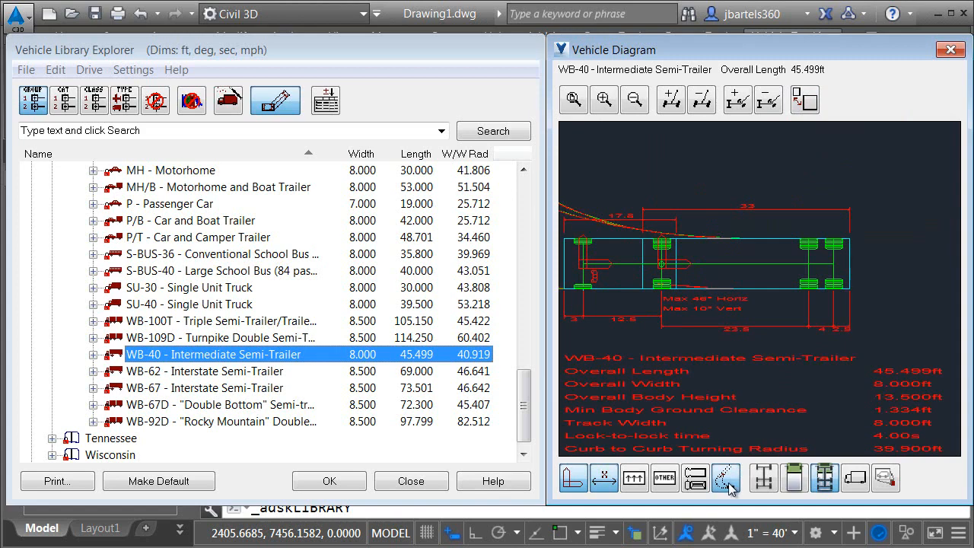
click(726, 479)
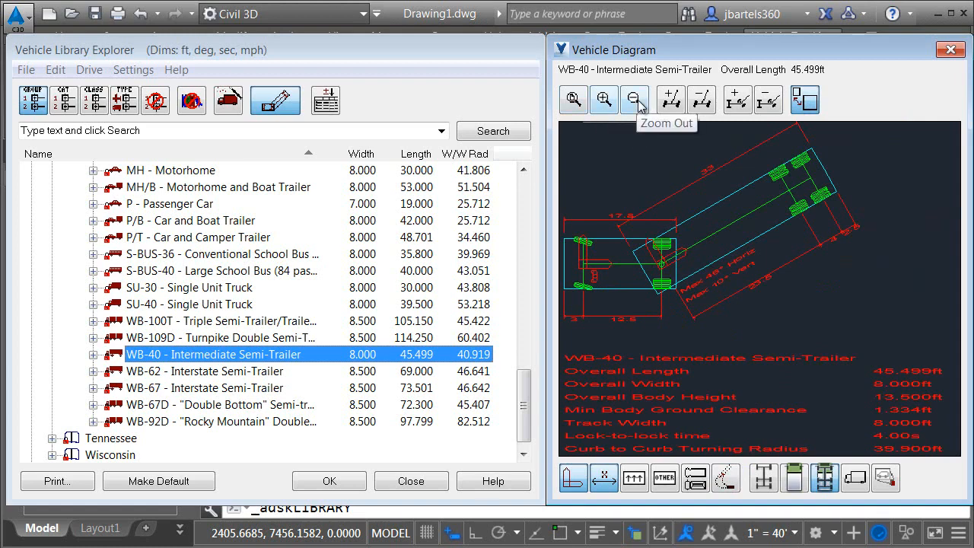
Inspect the WB-40 tractor up close while decreasing the steering angle to the opposite lock side and increasing it back past straight
click(604, 103)
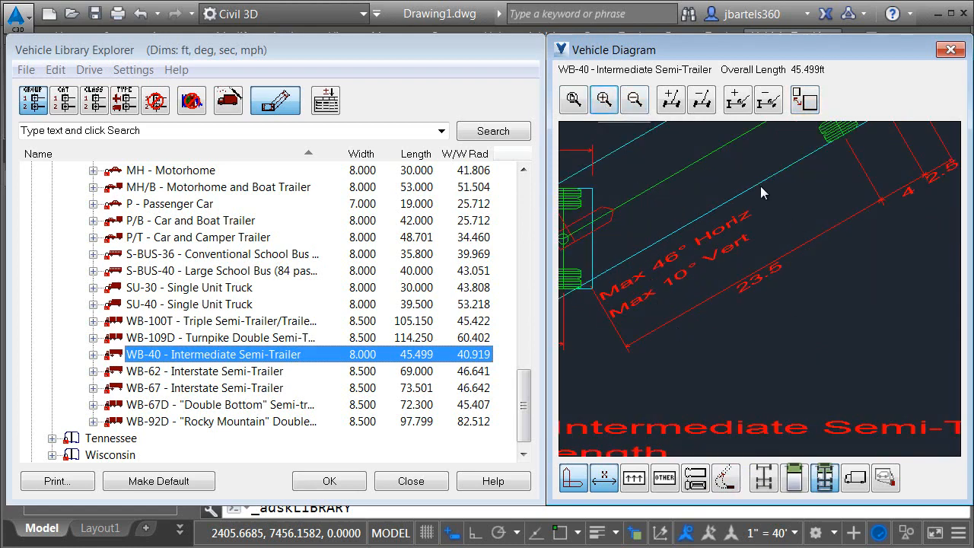
click(611, 181)
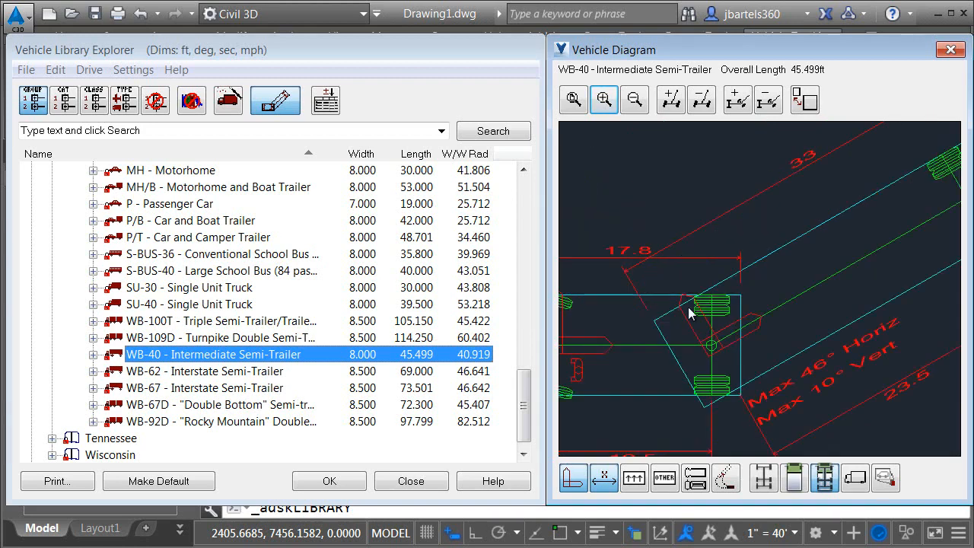
click(637, 336)
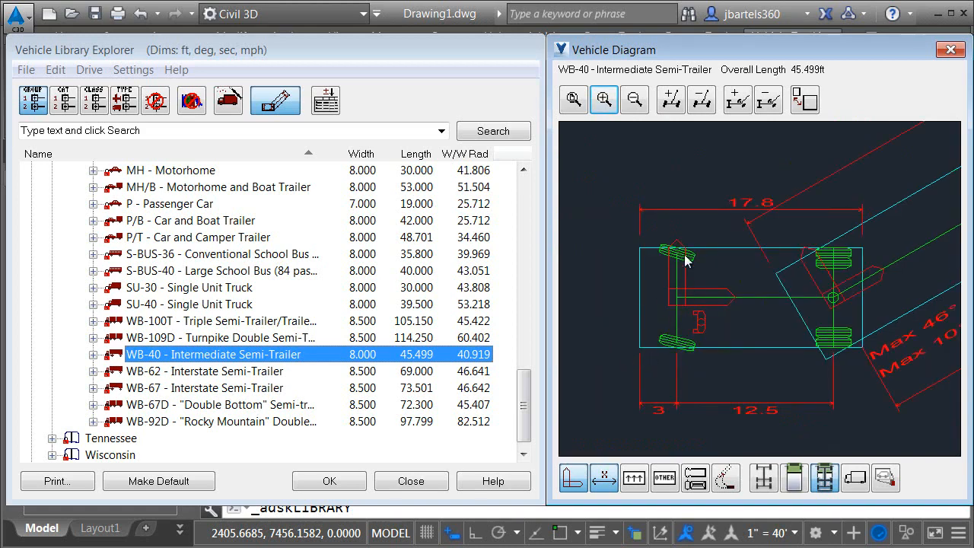
click(671, 102)
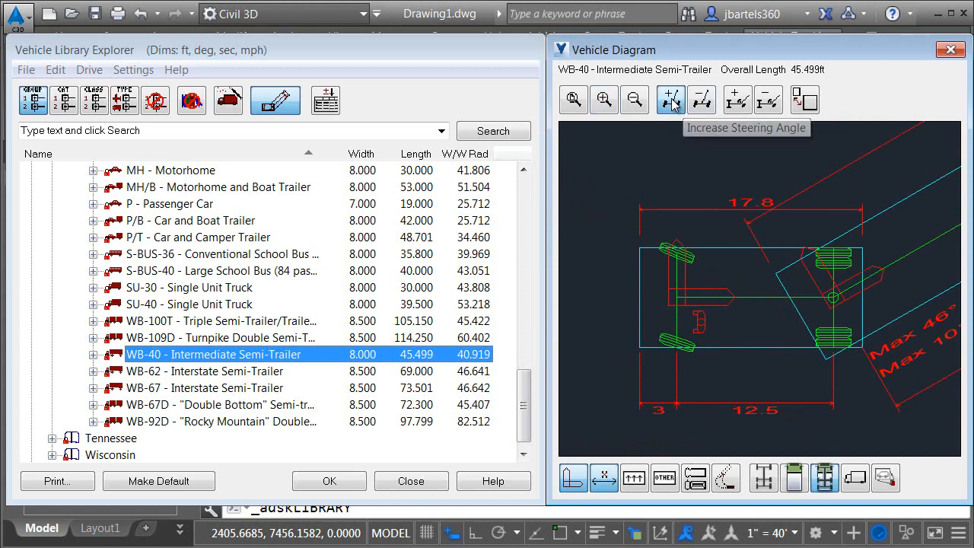
click(703, 99)
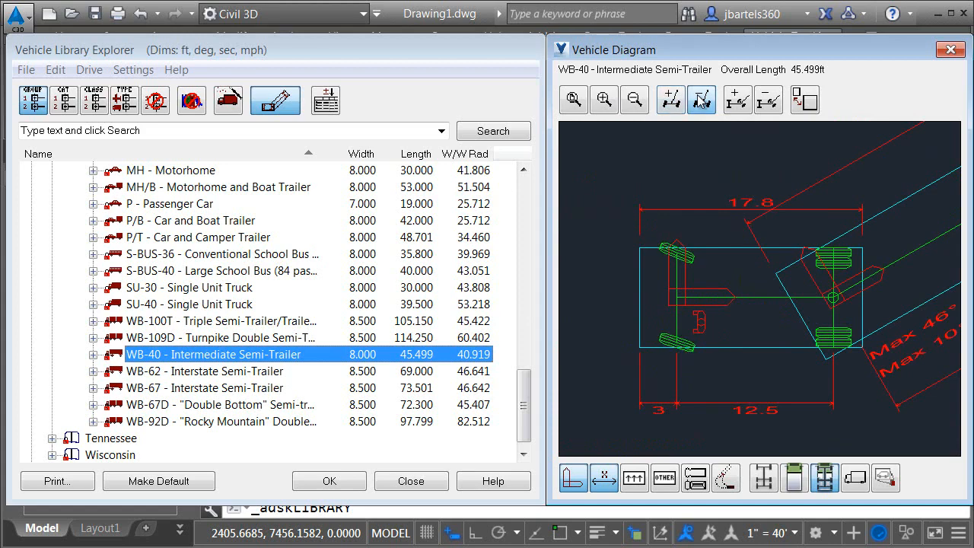
click(702, 99)
click(703, 100)
click(703, 99)
click(699, 96)
click(699, 96)
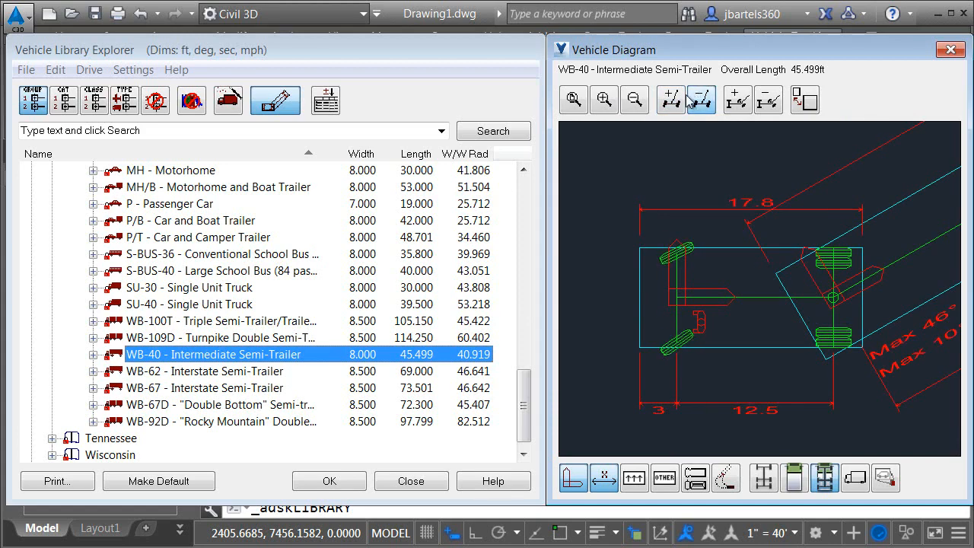
click(671, 100)
click(671, 99)
click(671, 99)
click(671, 99)
click(671, 99)
click(671, 100)
click(671, 99)
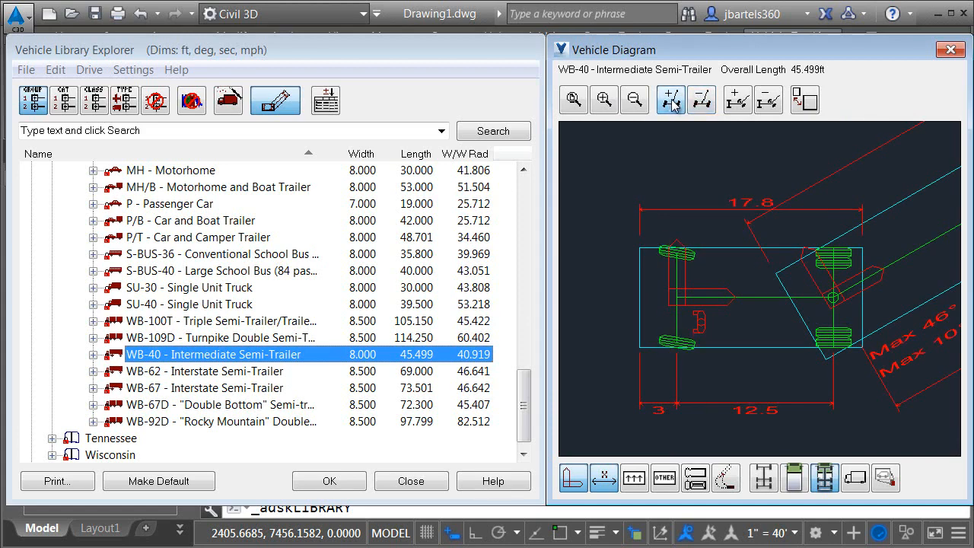
click(671, 99)
click(670, 100)
click(671, 100)
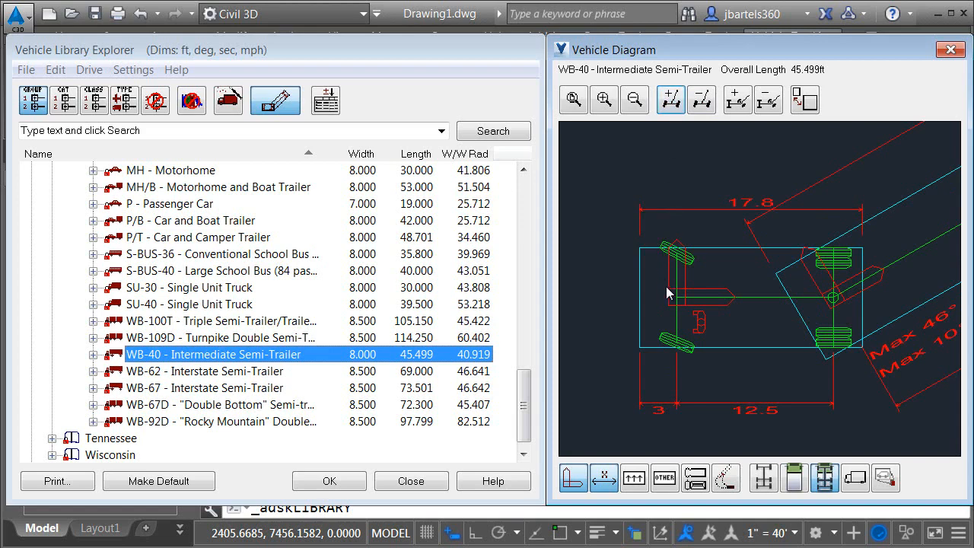
Show the whole WB-40 diagram and vary the trailer's articulation angle, straightening it and bending it back to its full displayed angle
click(574, 100)
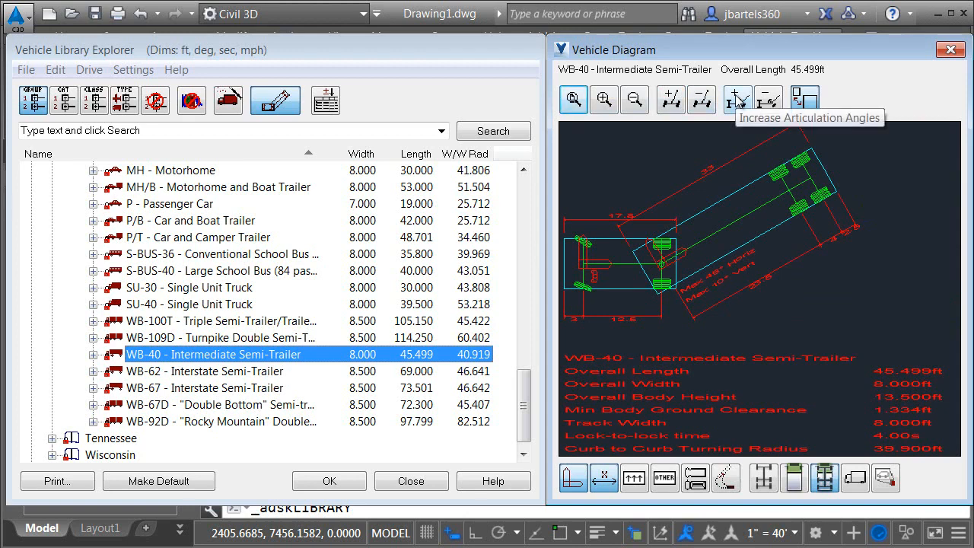
click(736, 95)
click(737, 96)
click(768, 102)
click(770, 101)
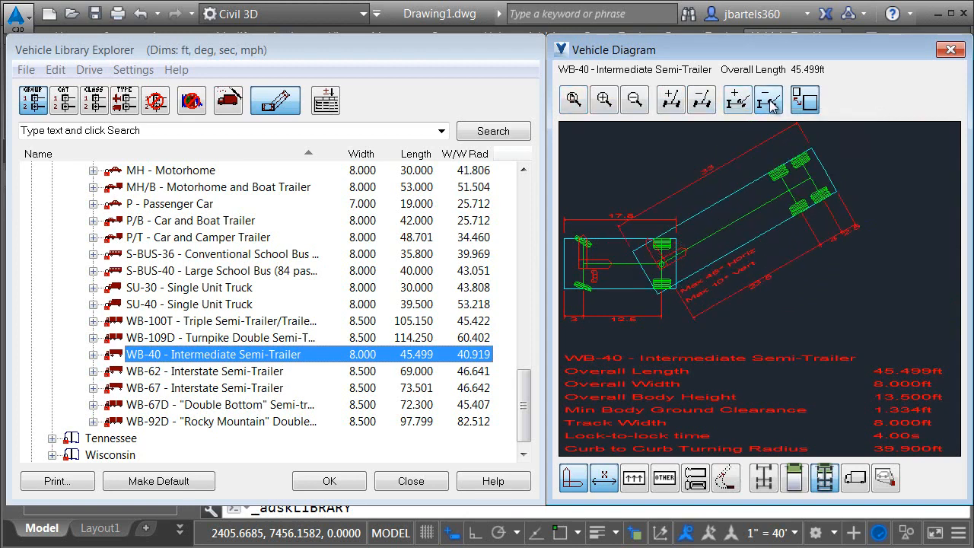
click(770, 100)
click(770, 100)
click(769, 100)
click(770, 100)
click(770, 101)
click(734, 99)
click(733, 100)
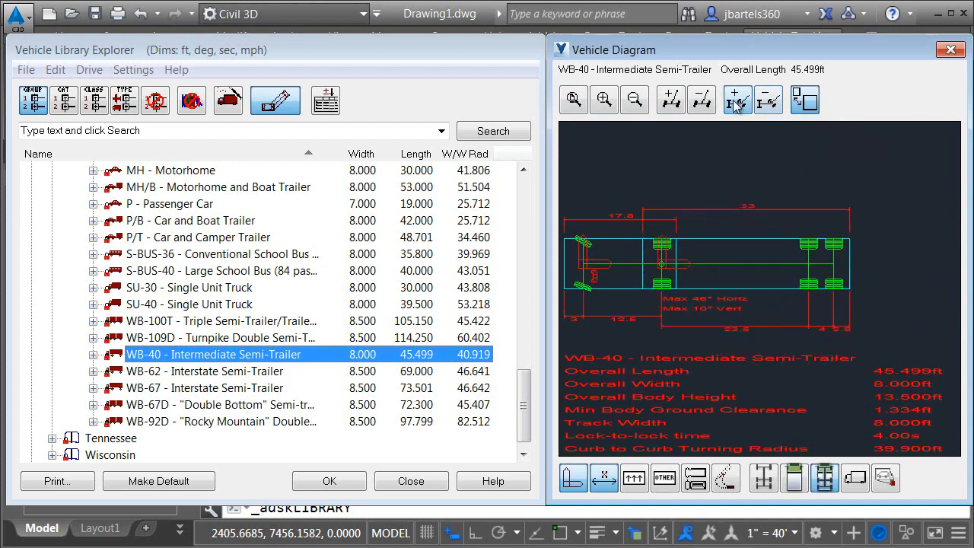
click(735, 104)
click(736, 103)
click(769, 102)
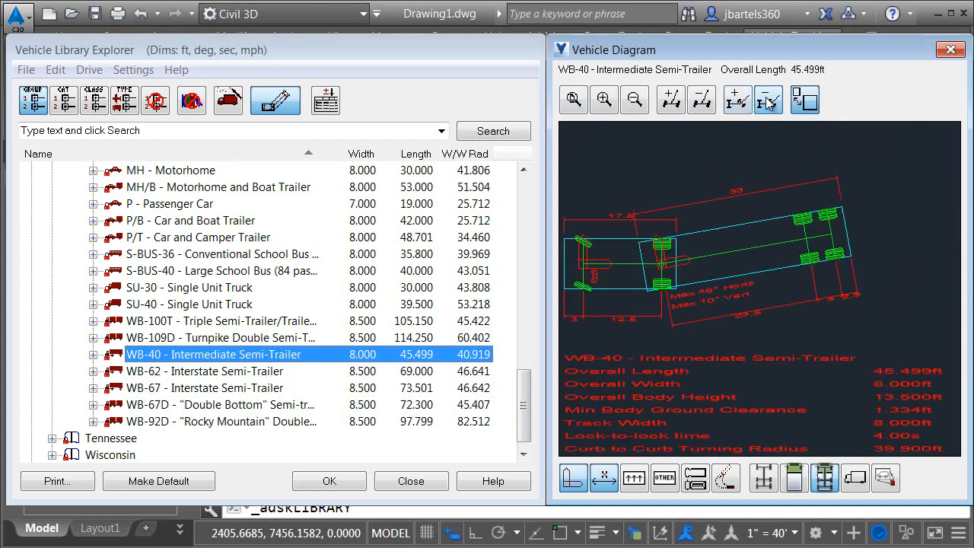
click(767, 99)
click(767, 99)
click(736, 101)
click(735, 102)
click(735, 102)
click(736, 101)
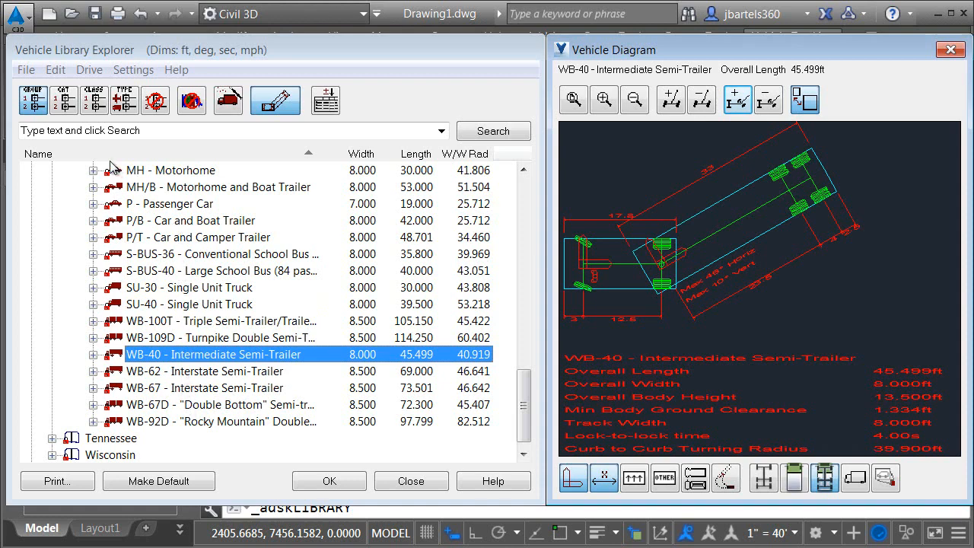
Search the vehicle library for limousine and expand Specialist Vehicles (Worldwide) and Stretched Limousines to list the vehicles
click(147, 131)
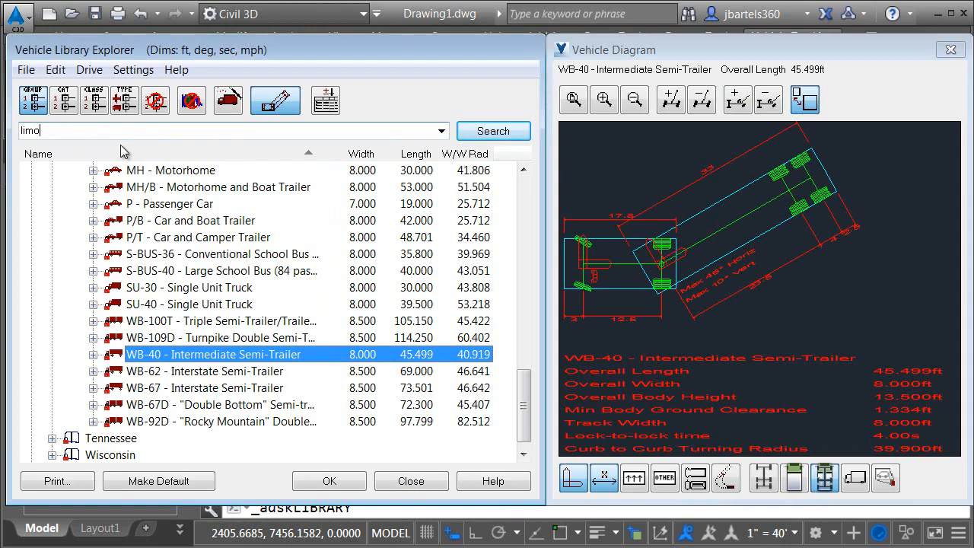
text(limousine)
key(Return)
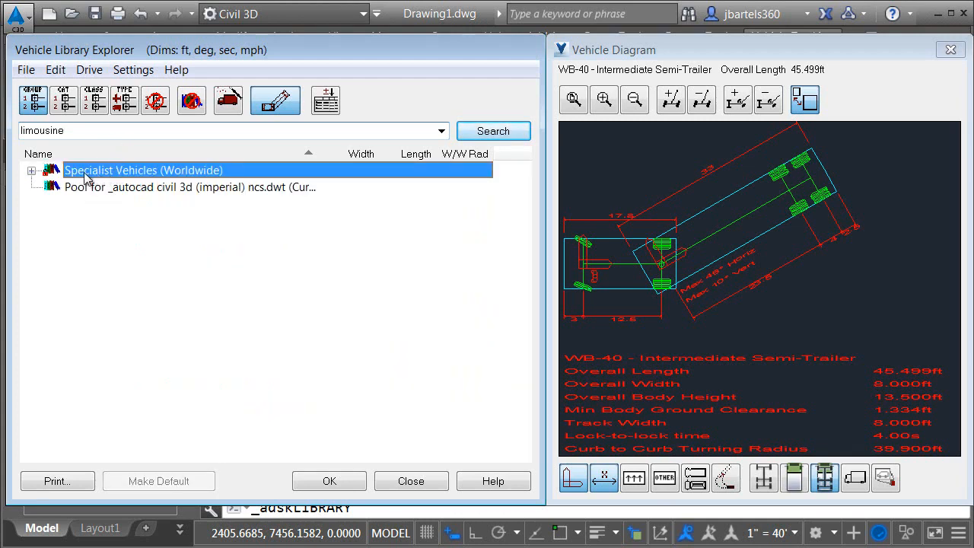
click(32, 172)
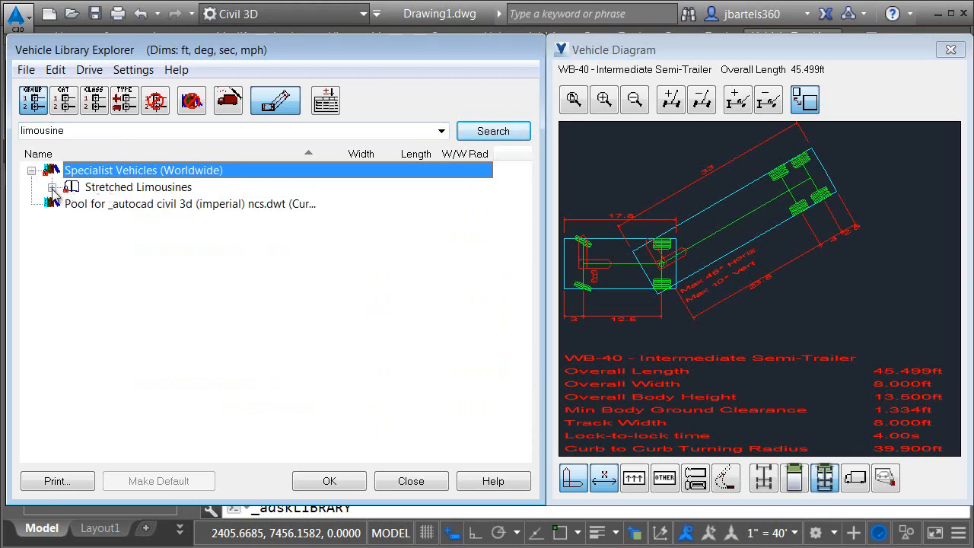
click(52, 188)
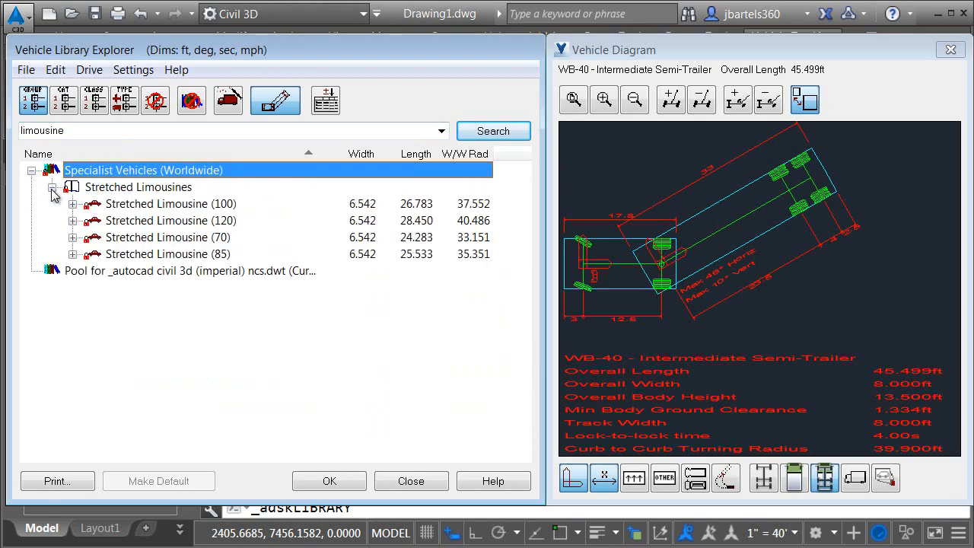
View the diagrams of the four stretched limousines in turn: 100, 120, 70 and 85
click(180, 206)
click(179, 222)
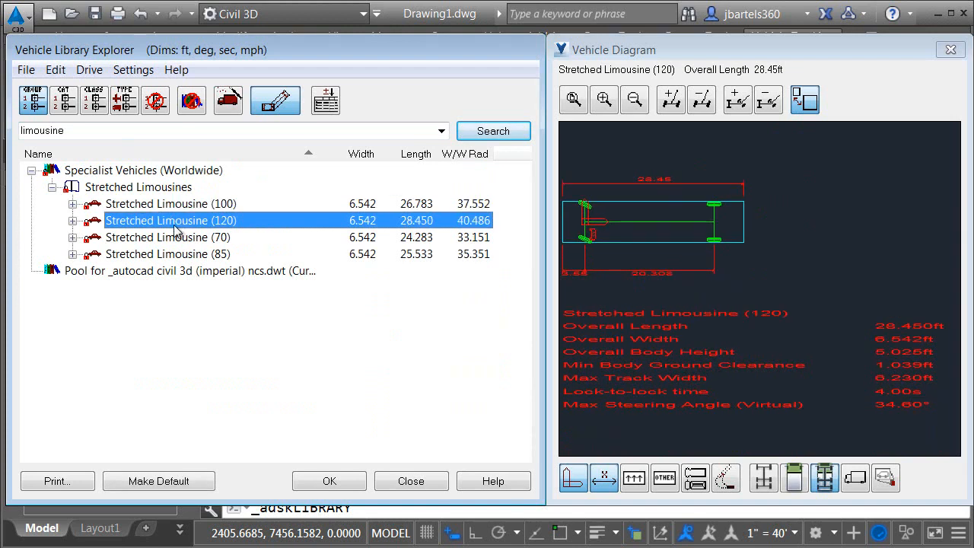
click(177, 238)
click(178, 256)
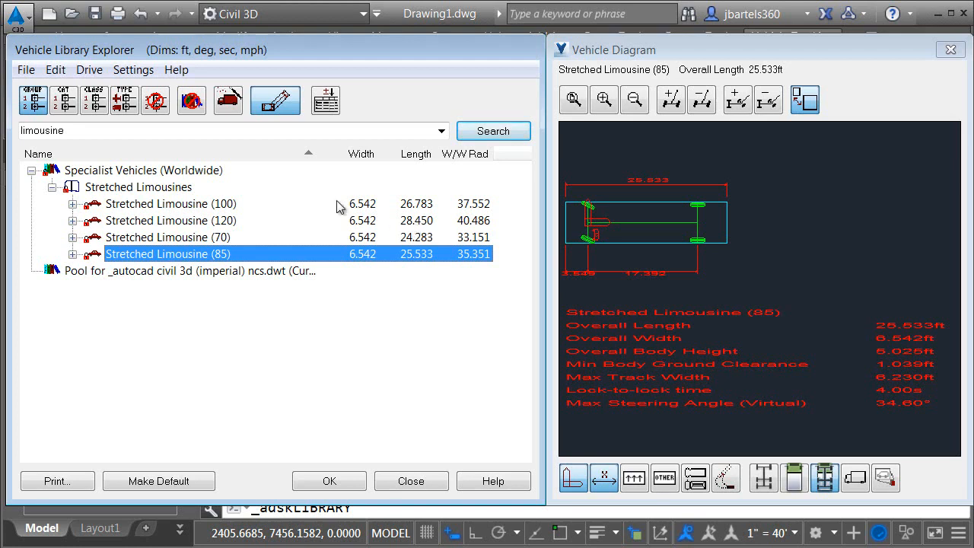
Clear the limousine search to list the full library, and close the vehicle diagram and the library explorer
double_click(80, 134)
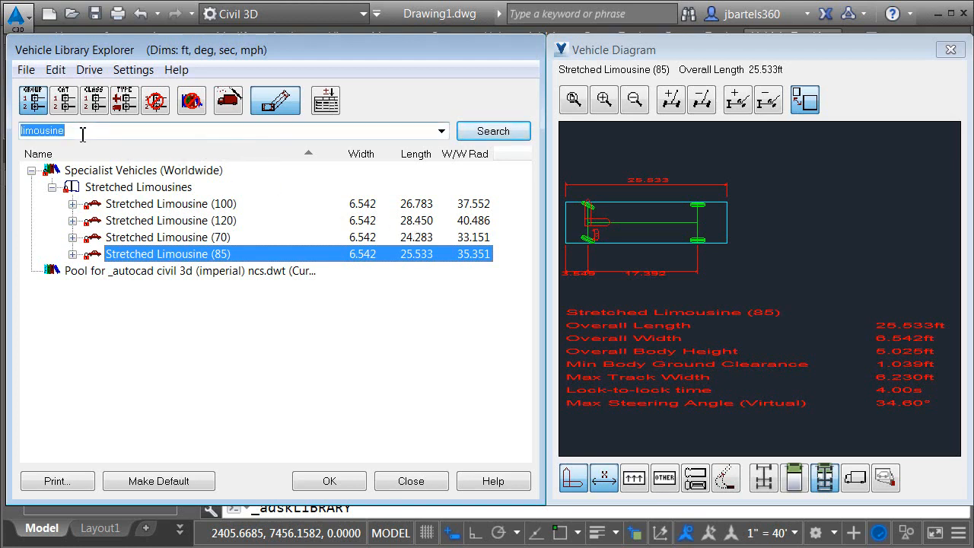
key(BackSpace)
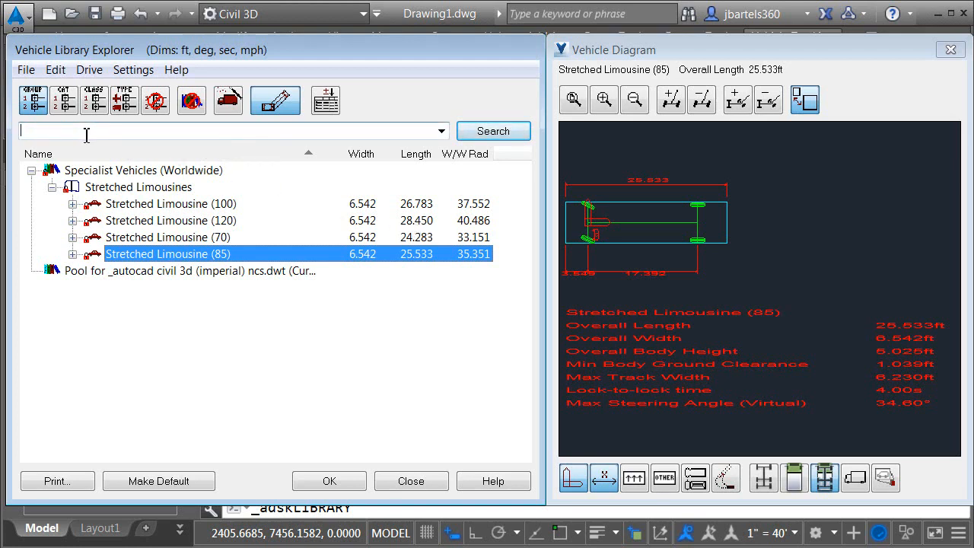
key(Return)
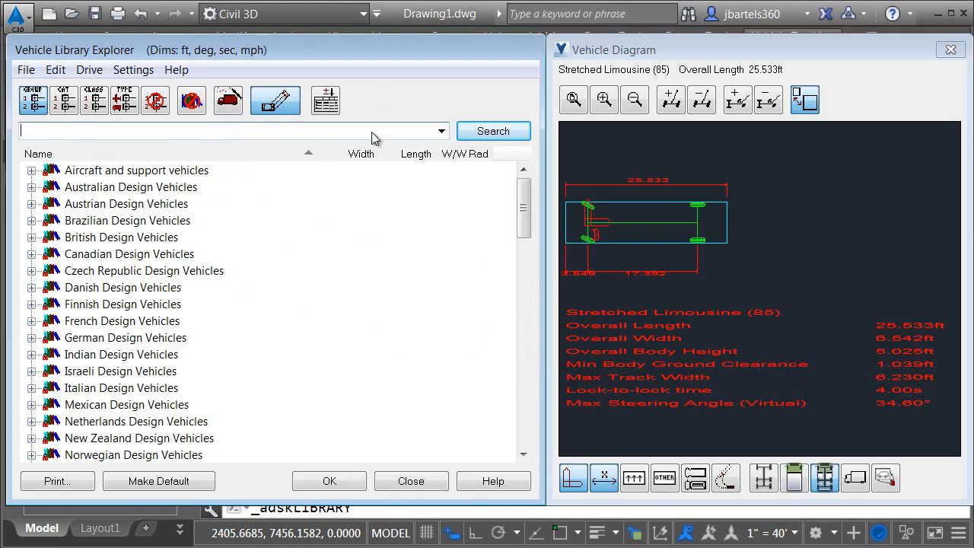
click(950, 51)
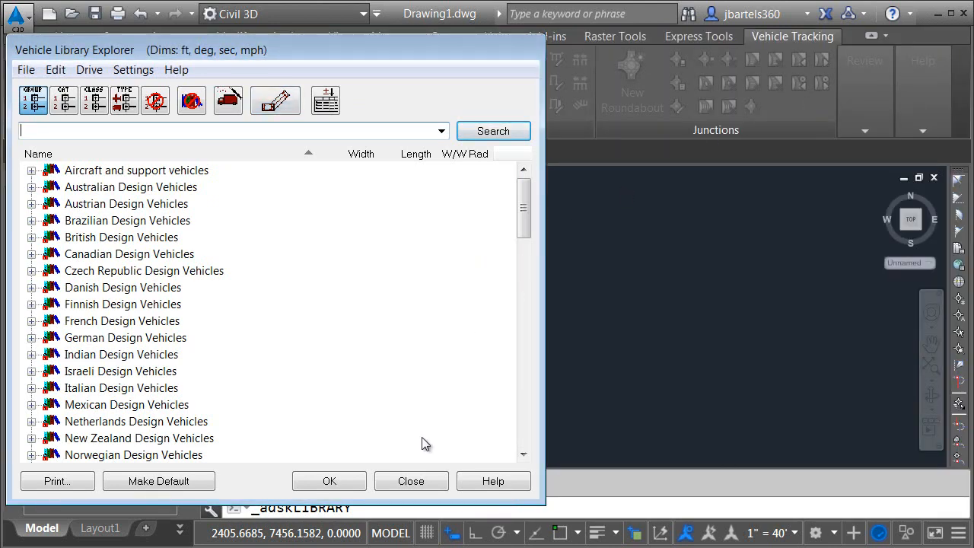
click(411, 480)
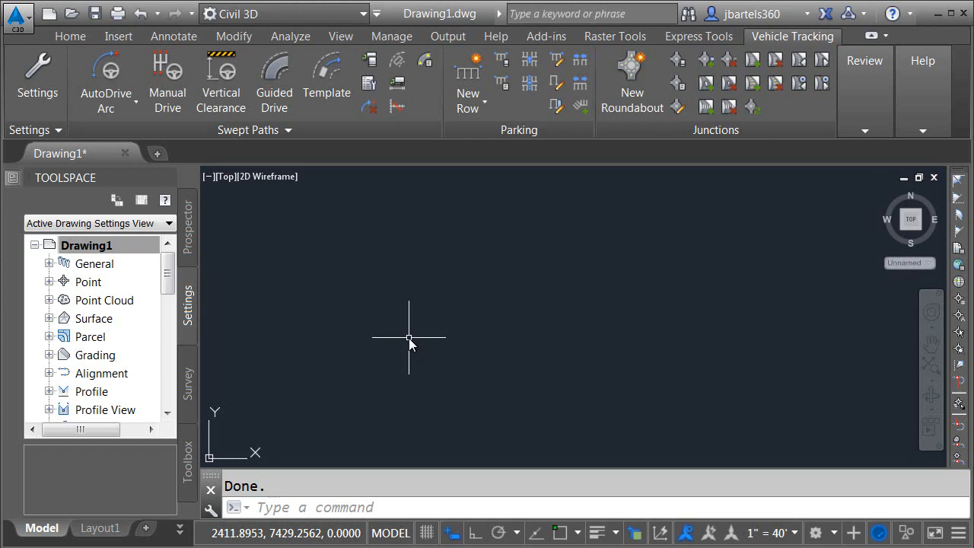
Reopen the vehicle library with the vehicle diagram displayed and search for Garbage
click(370, 59)
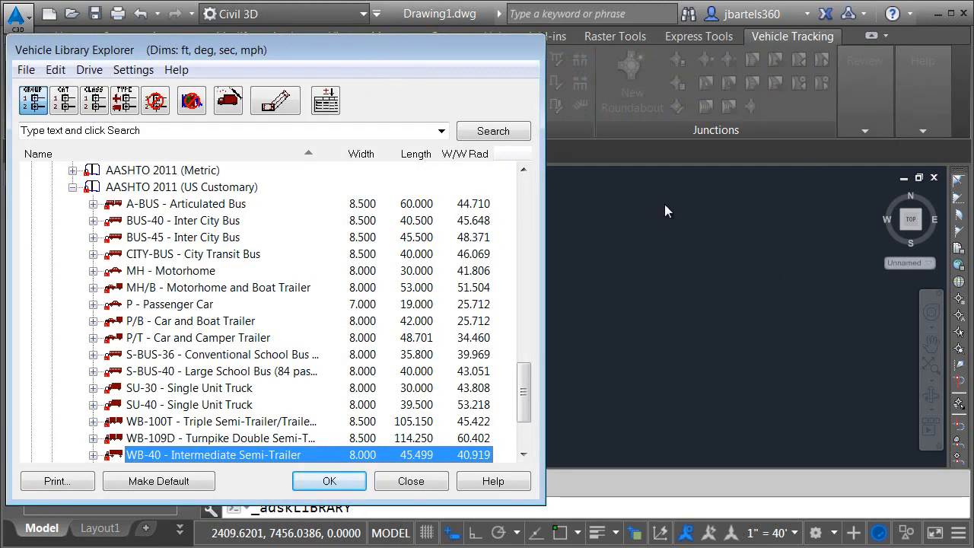
click(275, 100)
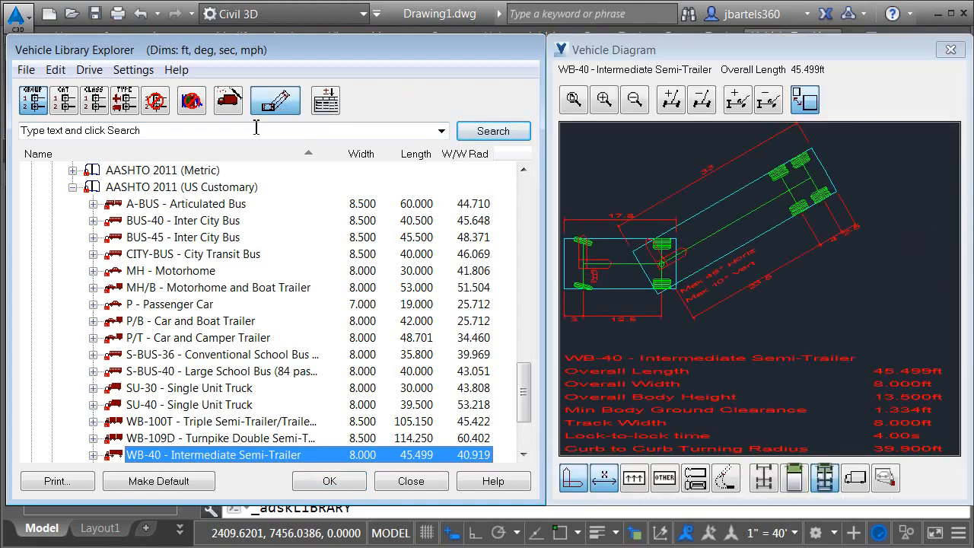
click(157, 133)
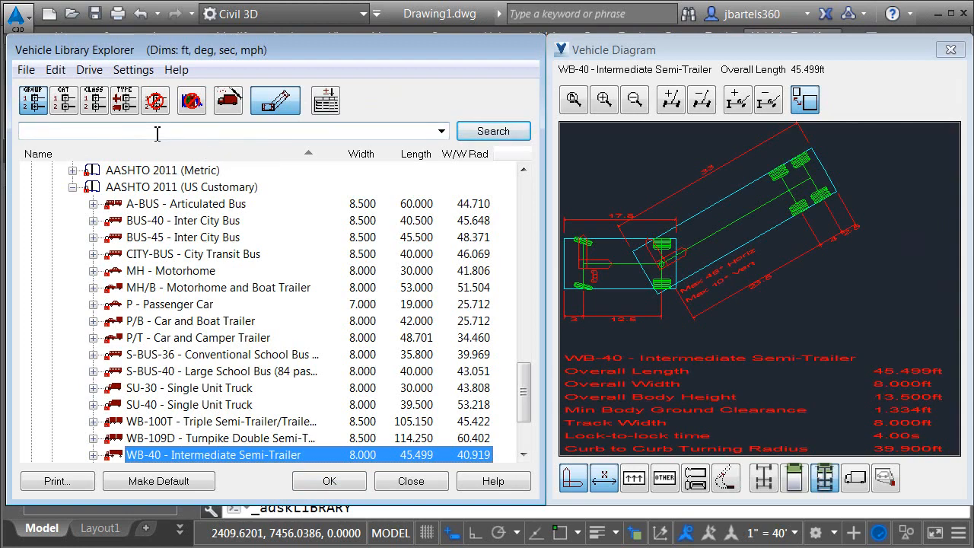
text(Garbage)
key(Return)
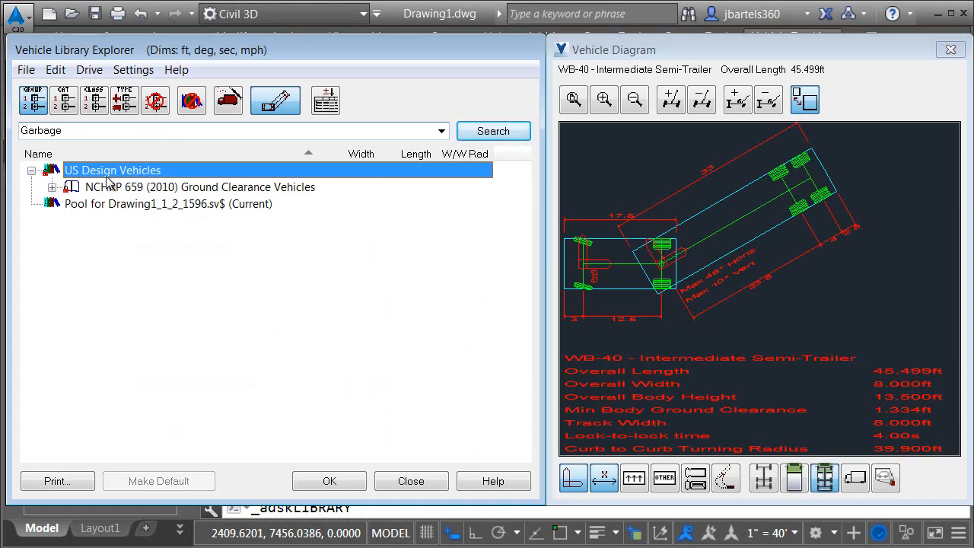
Show the Rear-Load Garbage Truck from NCHRP 659 (2010) Ground Clearance Vehicles in the diagram and switch it to side view
click(51, 188)
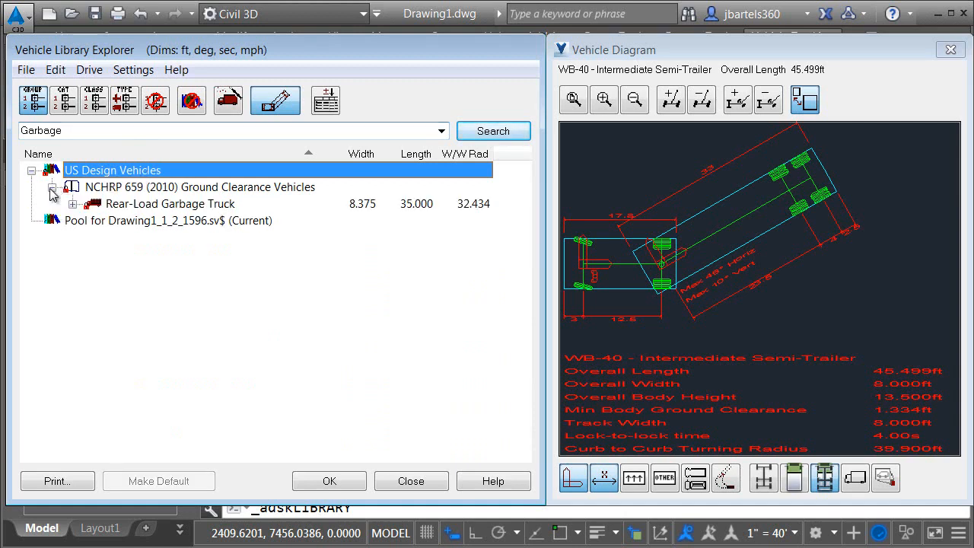
click(128, 207)
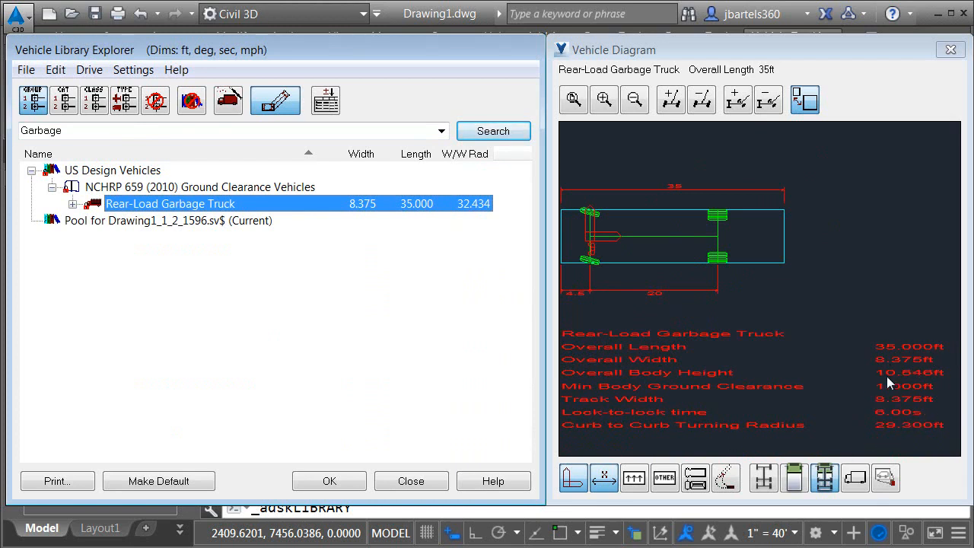
click(855, 477)
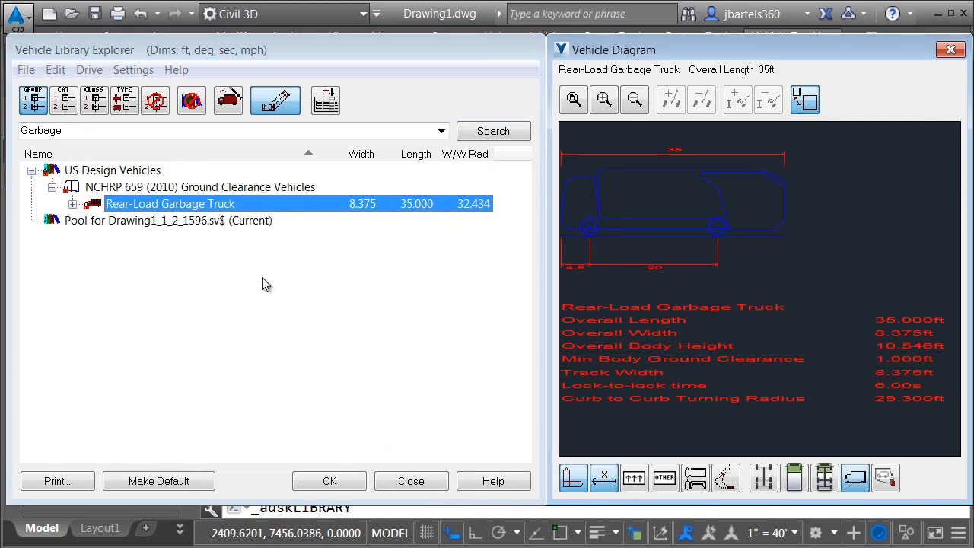
Search the library for Refuse and display the DB32 Refuse Vehicle from British Design Vehicles, DB32 (Design Bulletin 32)
double_click(72, 133)
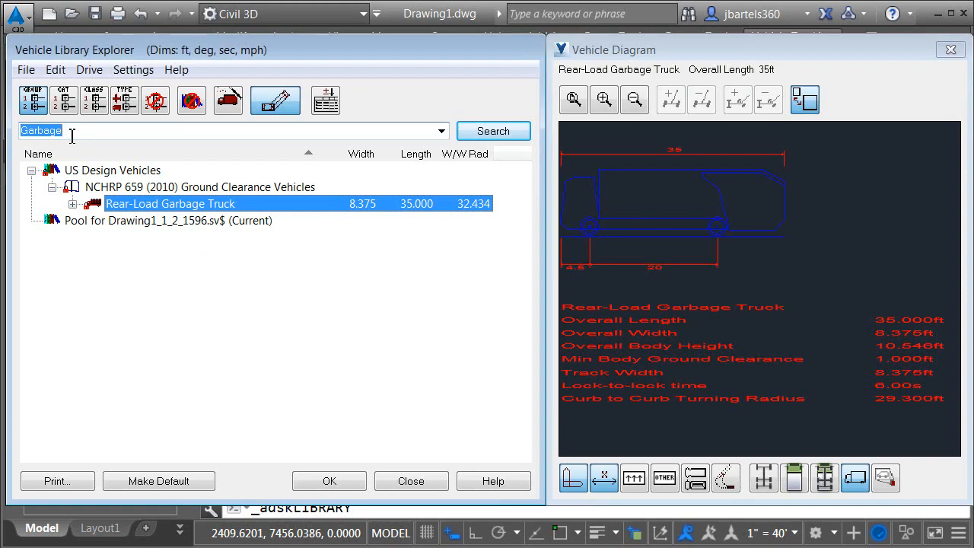
text(Ref)
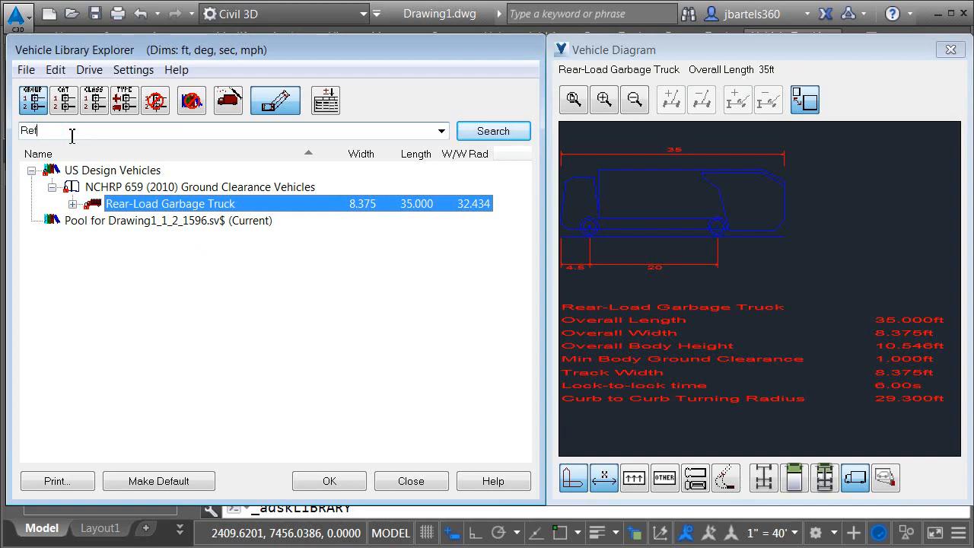
text(use)
key(Return)
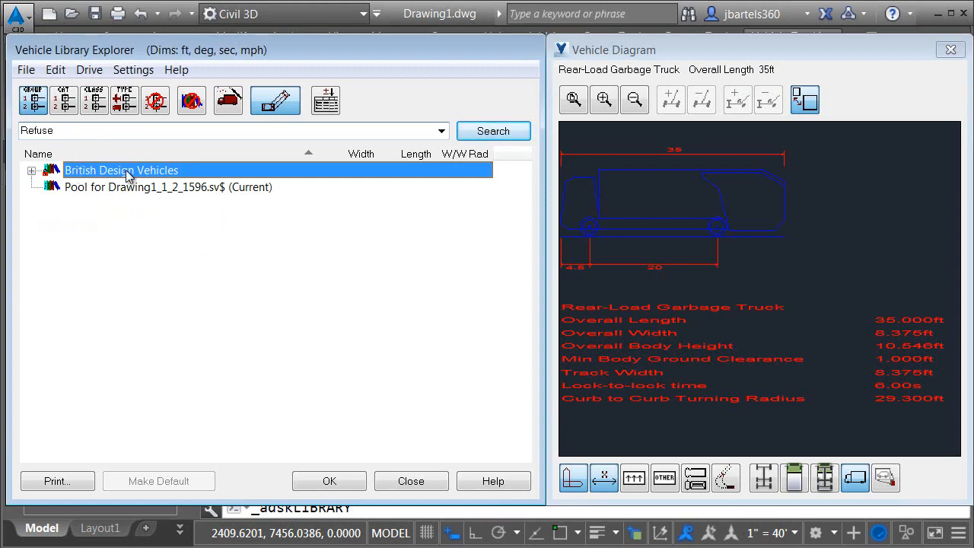
click(31, 171)
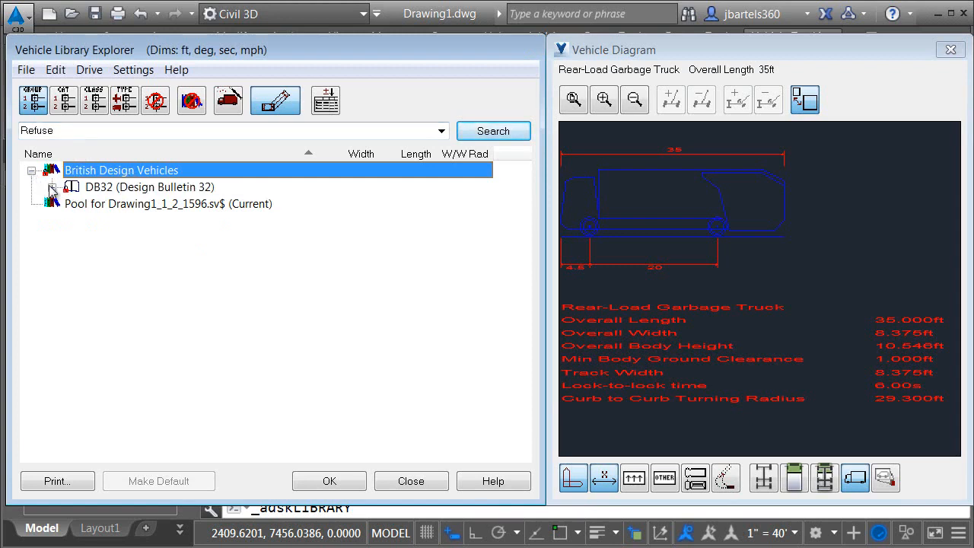
click(51, 187)
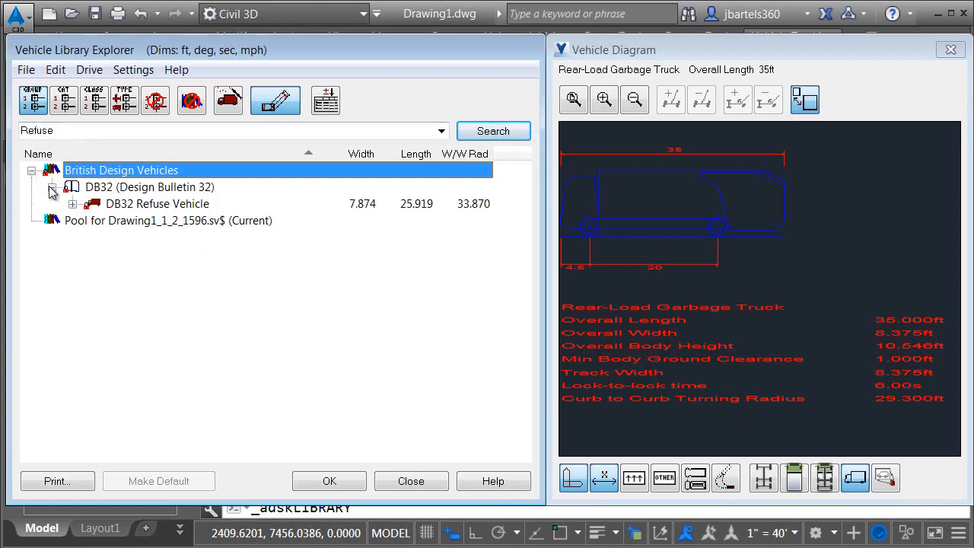
click(124, 206)
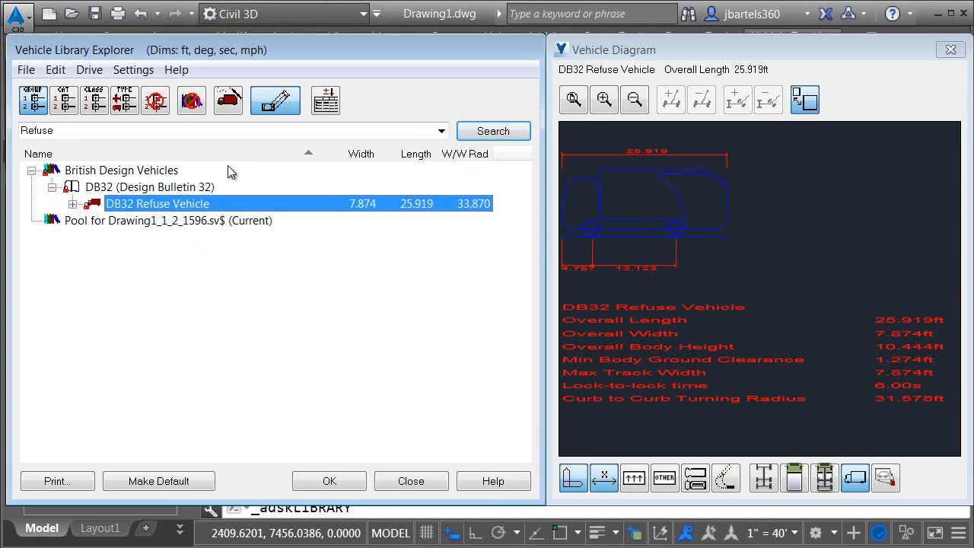
Clear the Refuse search to restore the full vehicle list and close the library explorer
double_click(72, 133)
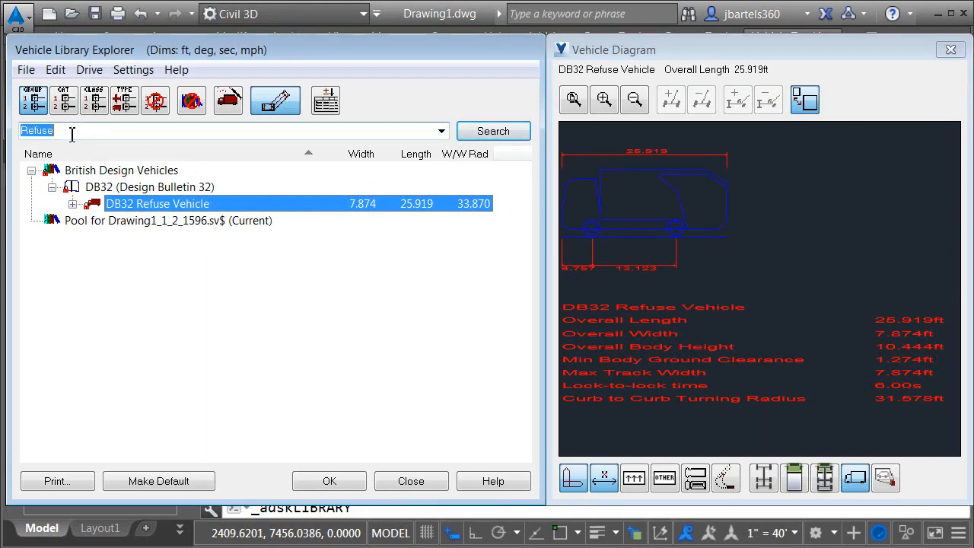
key(Delete)
key(Return)
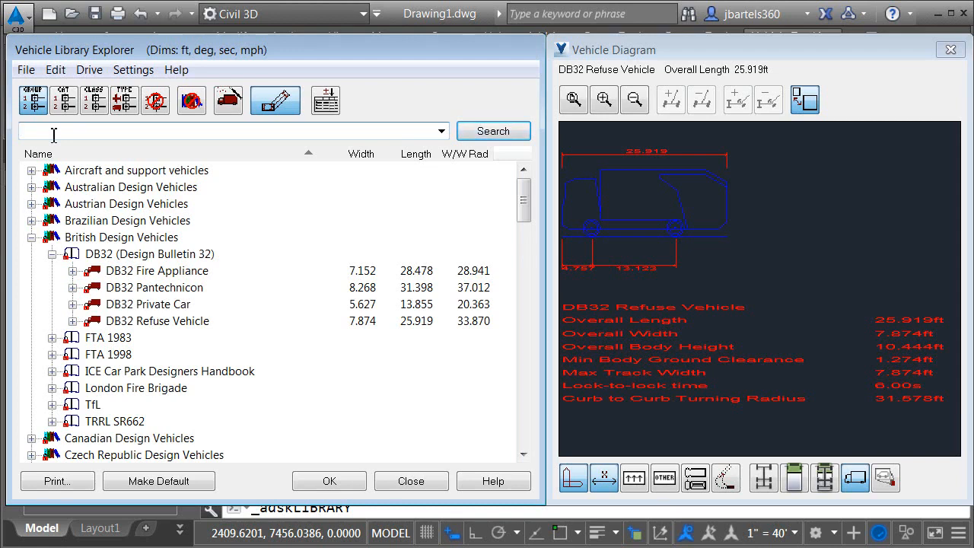
click(408, 481)
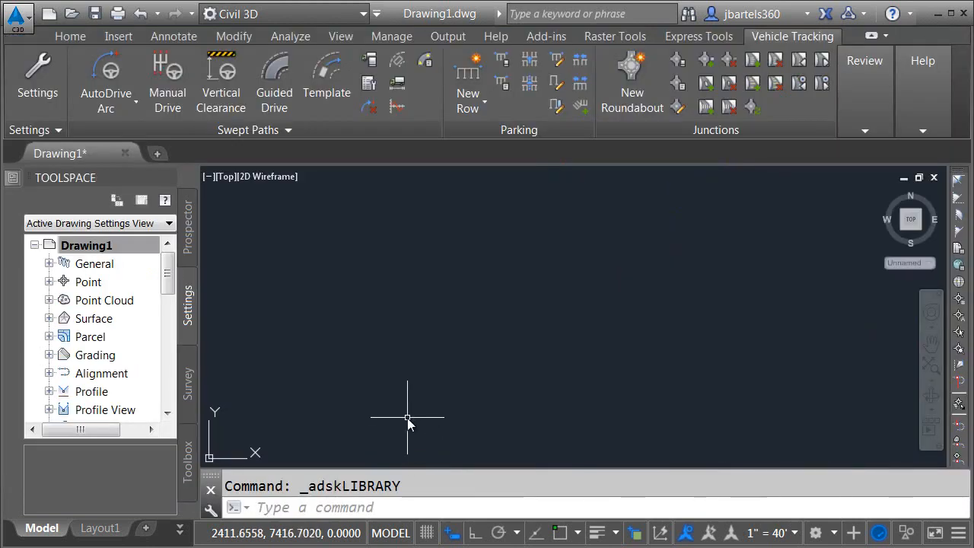